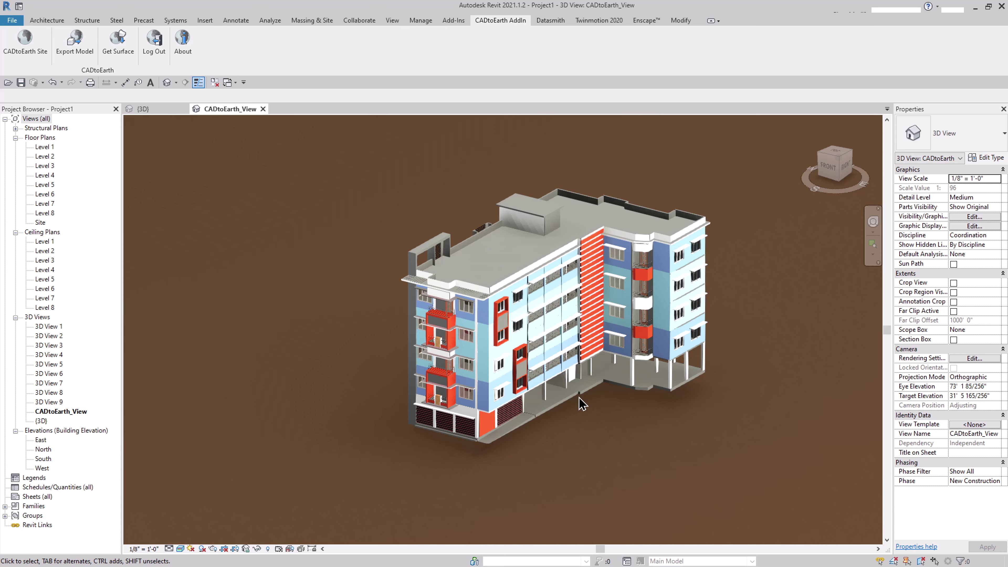
# Zoom in and out on the apartment building in the CADtoEarth_View 3D view.
pyautogui.scroll(-2, 747, 375)
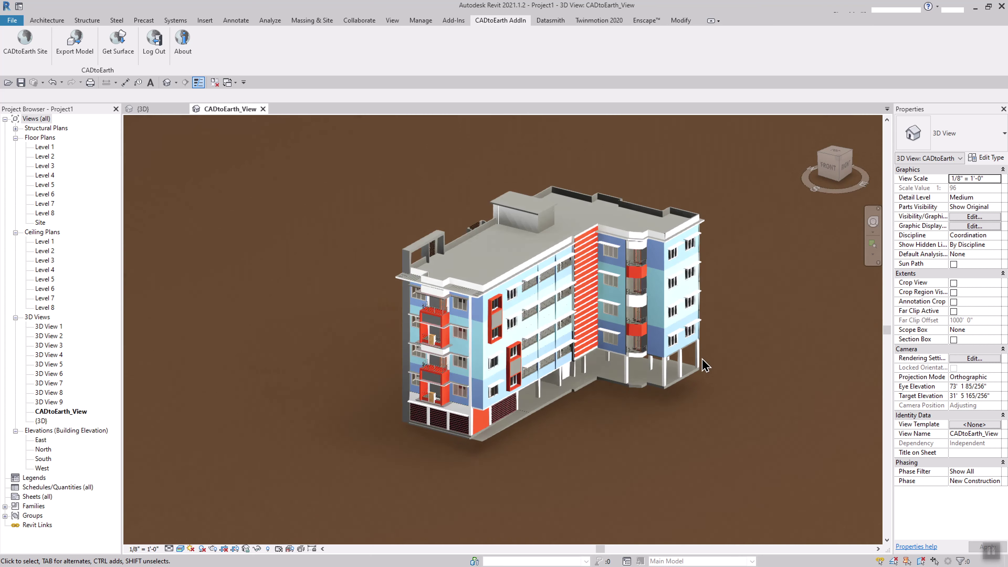
pyautogui.scroll(-1, 625, 306)
pyautogui.scroll(3, 585, 274)
pyautogui.scroll(-2, 576, 267)
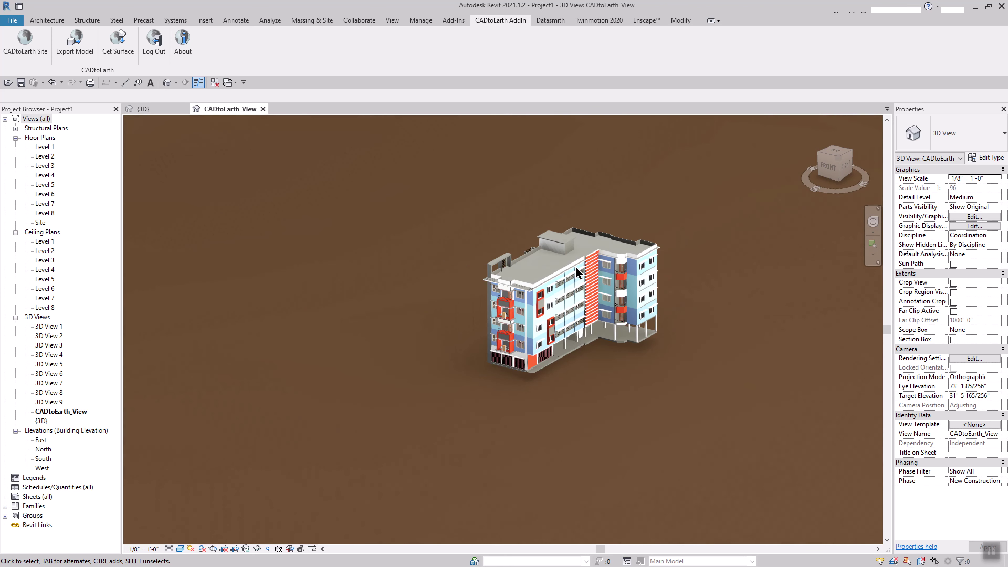
pyautogui.scroll(-1, 576, 266)
pyautogui.scroll(3, 538, 272)
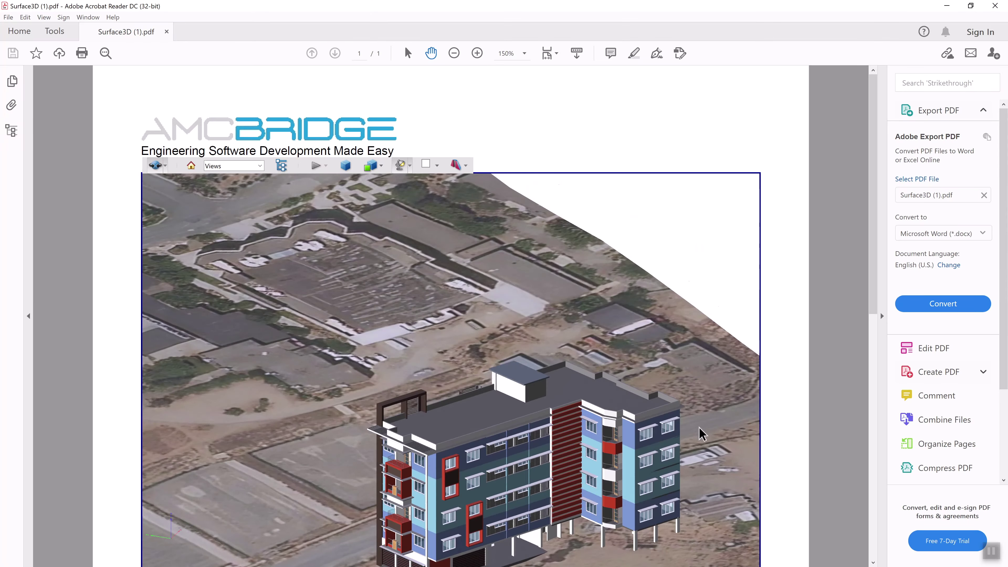
# Set the 3D PDF page to 100% and rotate the building and terrain to a new angle.
pyautogui.click(453, 53)
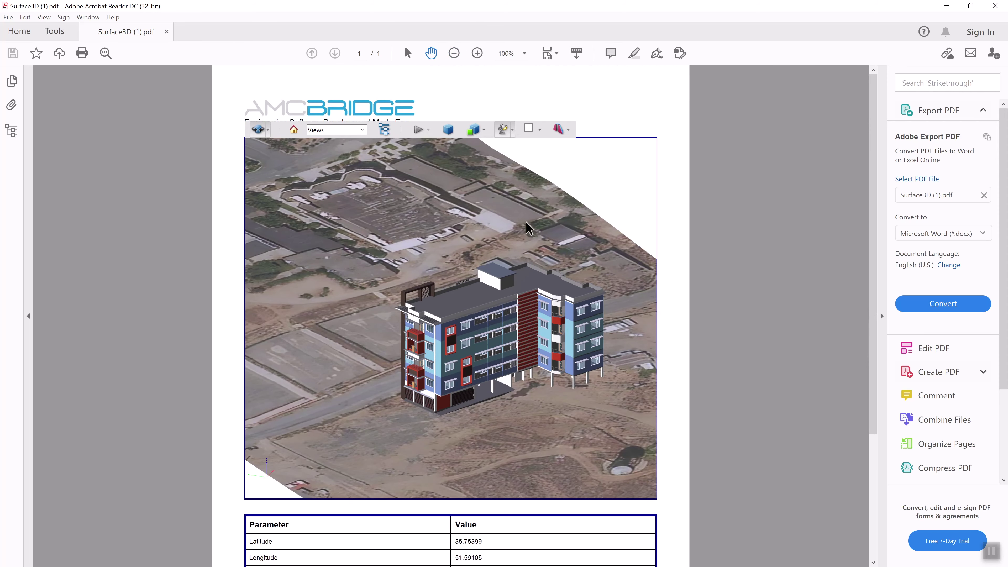
pyautogui.moveTo(528, 229)
pyautogui.mouseDown()
pyautogui.moveTo(533, 261)
pyautogui.moveTo(595, 274)
pyautogui.moveTo(596, 265)
pyautogui.moveTo(559, 266)
pyautogui.mouseUp()
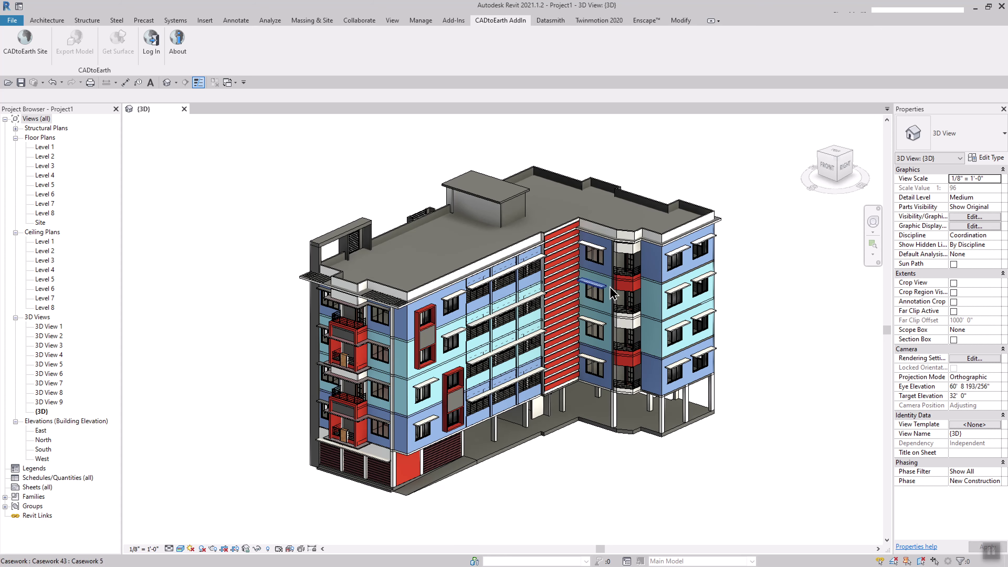
# Orbit the apartment model to its back side and a higher viewpoint, then bring up CADtoEarth Log In.
pyautogui.moveTo(599, 213)
pyautogui.keyDown('shift'); pyautogui.mouseDown(button='middle')
pyautogui.moveTo(397, 274)
pyautogui.moveTo(693, 204)
pyautogui.mouseUp(button='middle'); pyautogui.keyUp('shift')
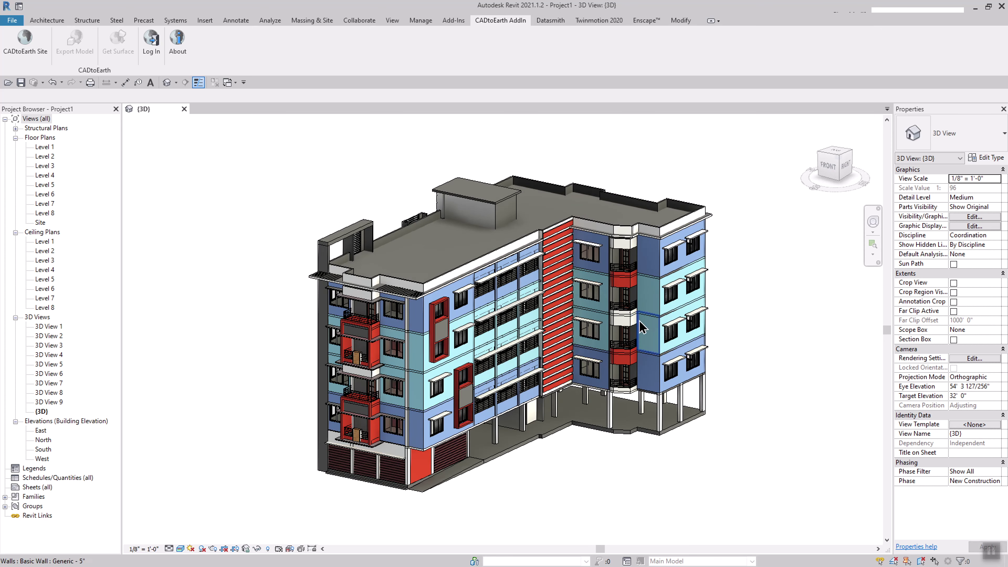
pyautogui.keyDown('shift'); pyautogui.moveTo(576, 375); pyautogui.dragTo(555, 346, button='middle'); pyautogui.keyUp('shift')
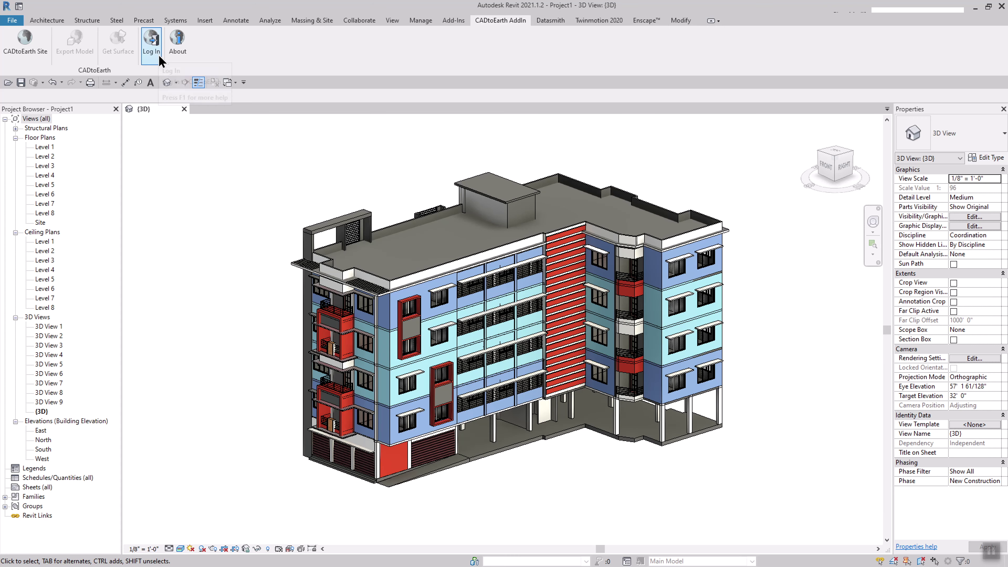
pyautogui.click(148, 44)
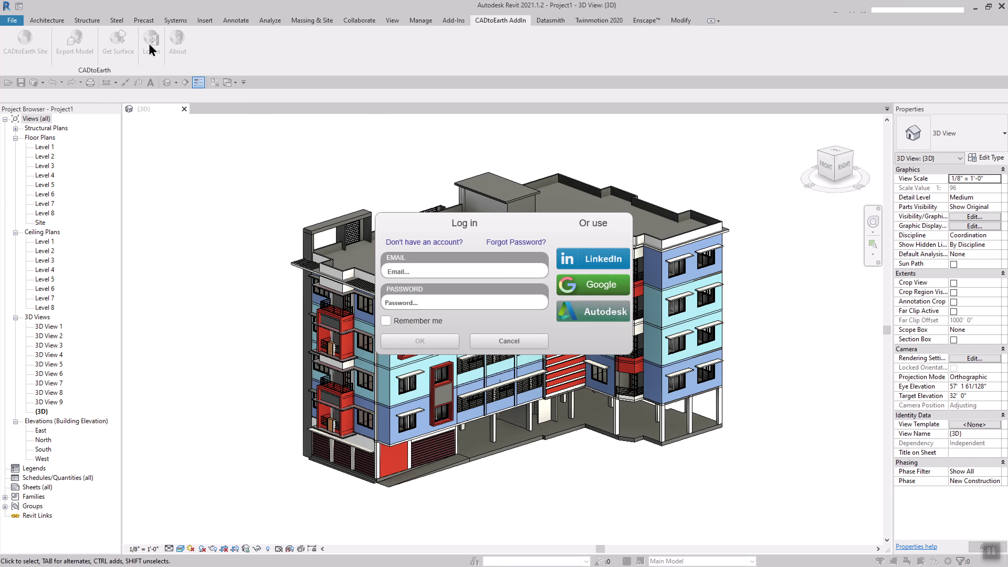
# Sign in to CADtoEarth with Google, choosing the account and allowing CADtoEarth access.
pyautogui.click(602, 296)
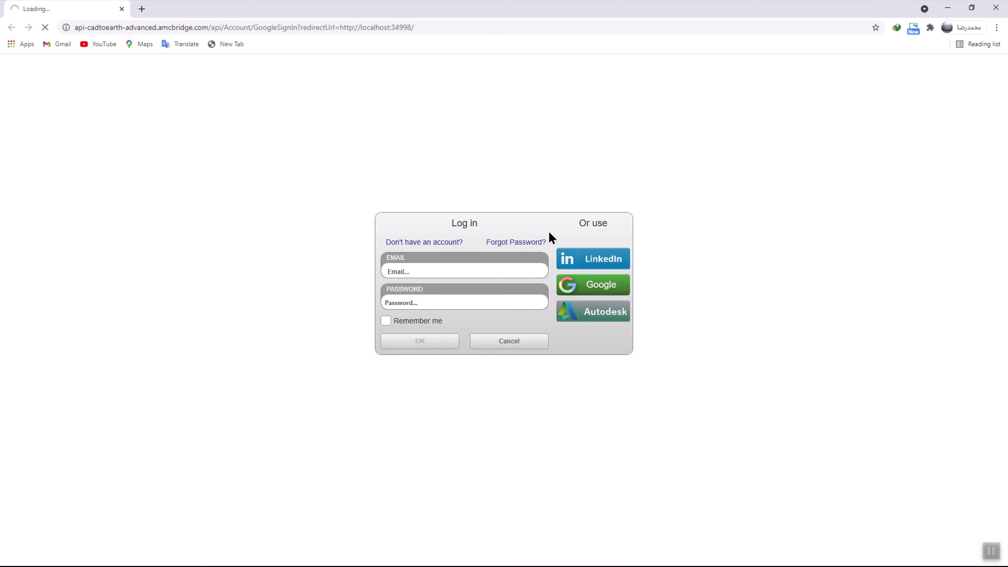
pyautogui.click(443, 299)
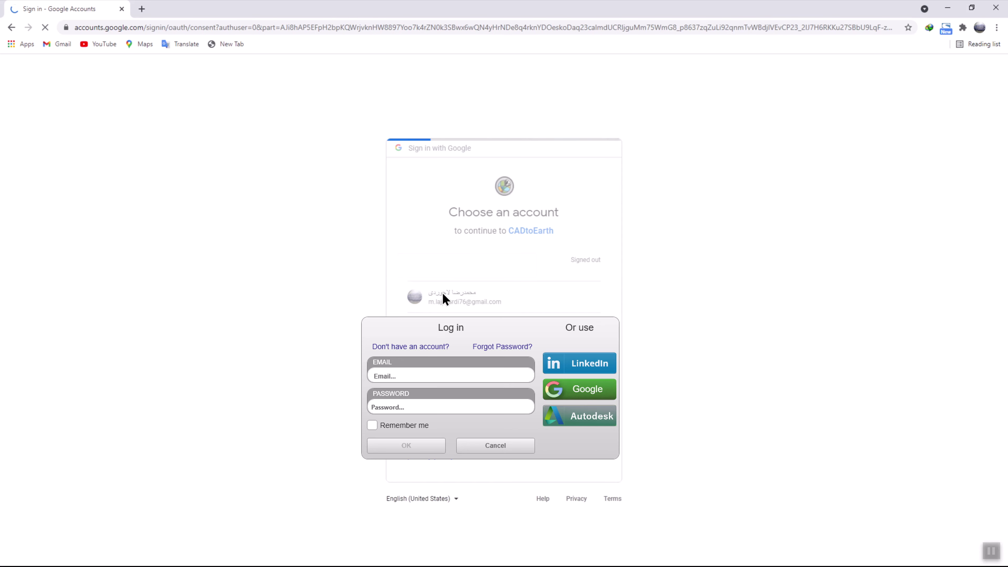
pyautogui.moveTo(508, 345); pyautogui.dragTo(262, 256)
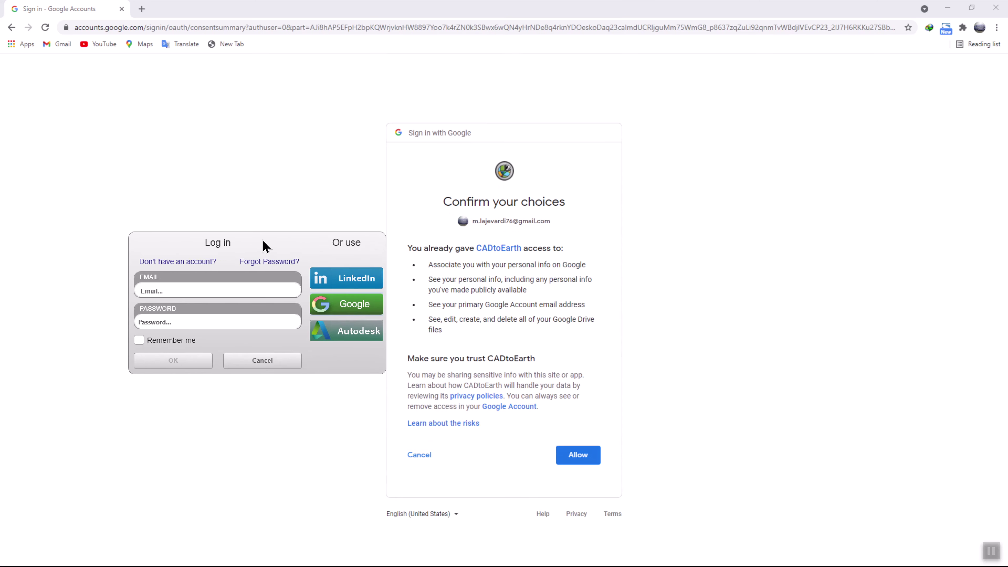
pyautogui.click(579, 453)
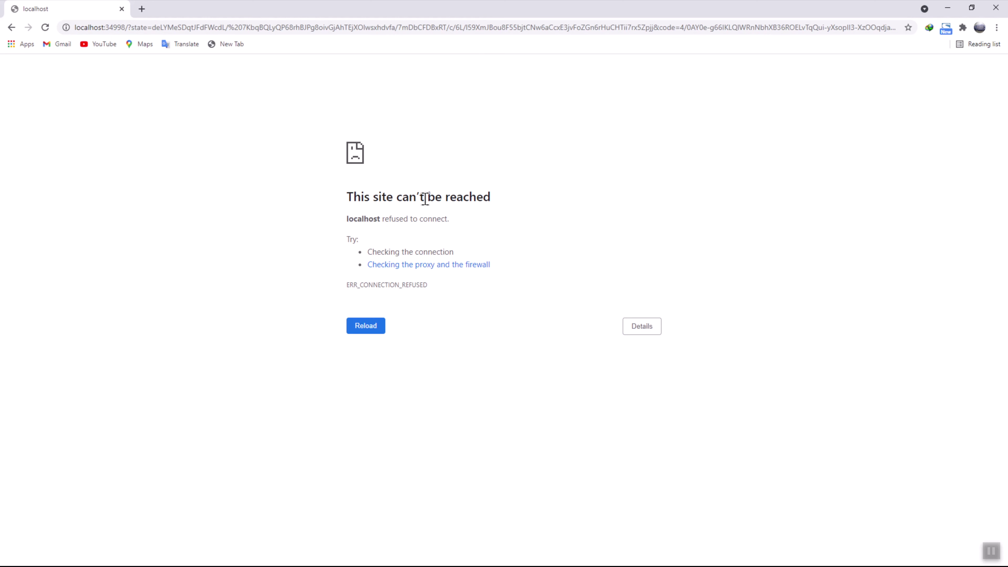
# Minimize Chrome and launch CADtoEarth Site from Revit's CADtoEarth AddIn tab.
pyautogui.click(948, 8)
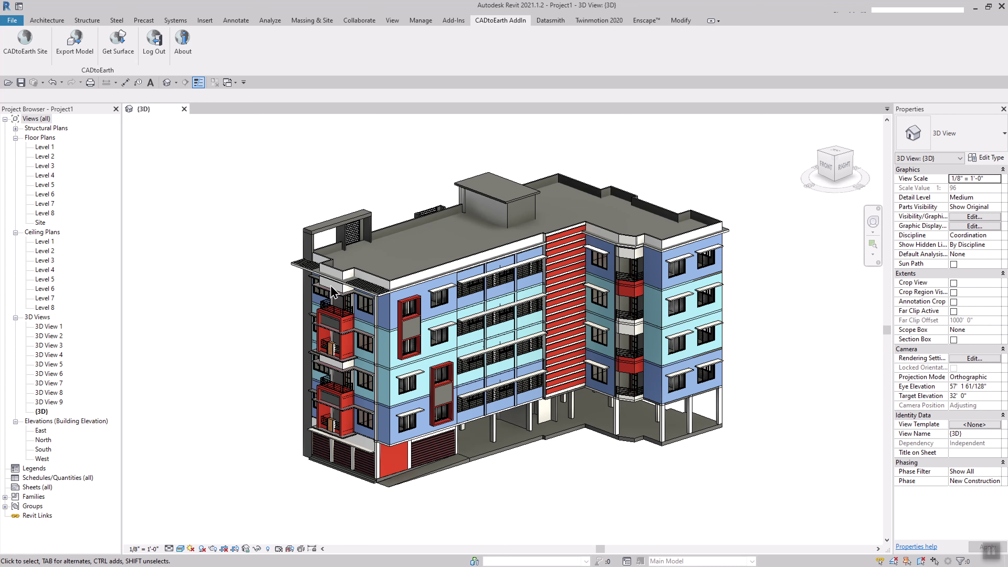
pyautogui.click(29, 52)
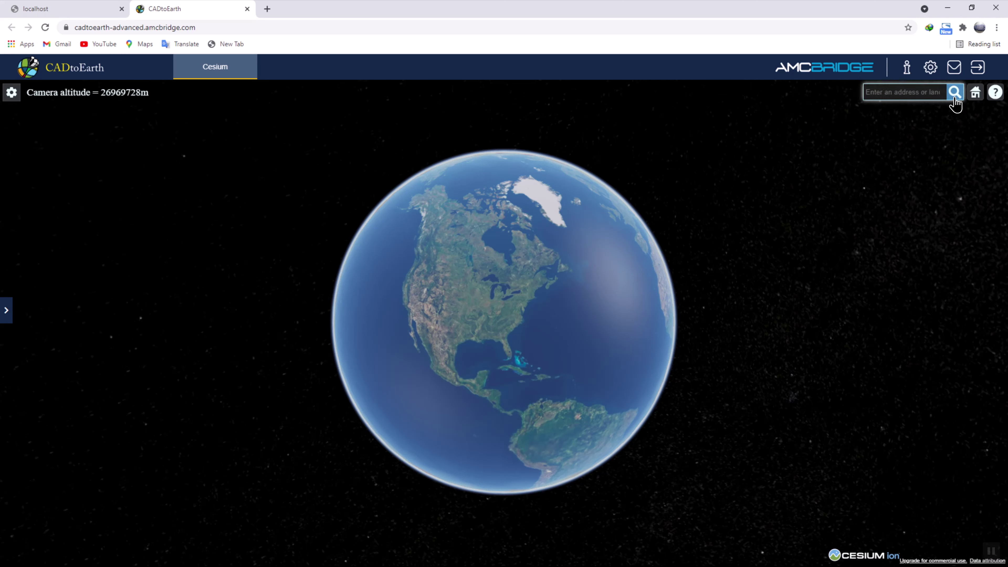
# Search the map for 'tehran' to fly to Tehran, Iran.
pyautogui.click(911, 96)
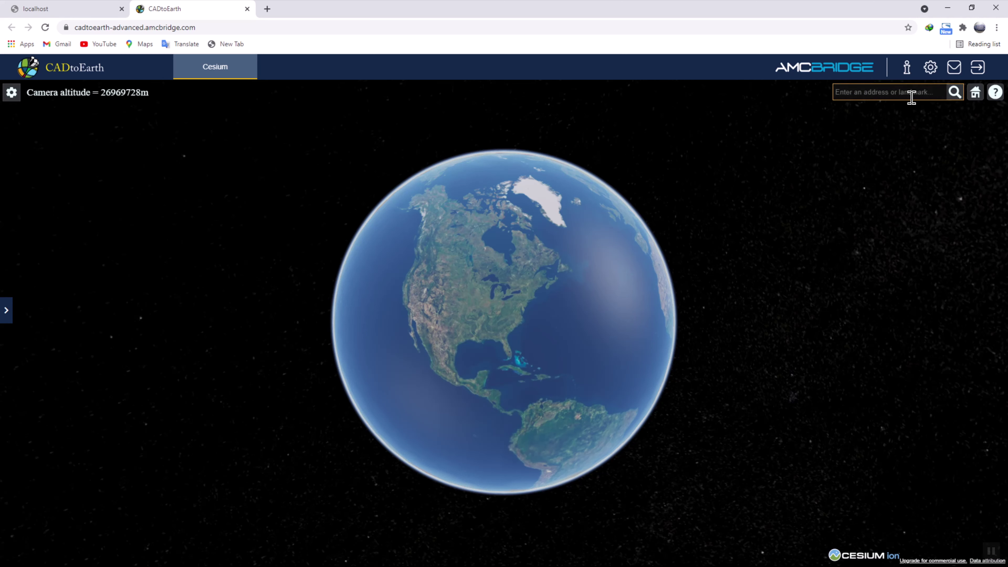
pyautogui.write('teh')
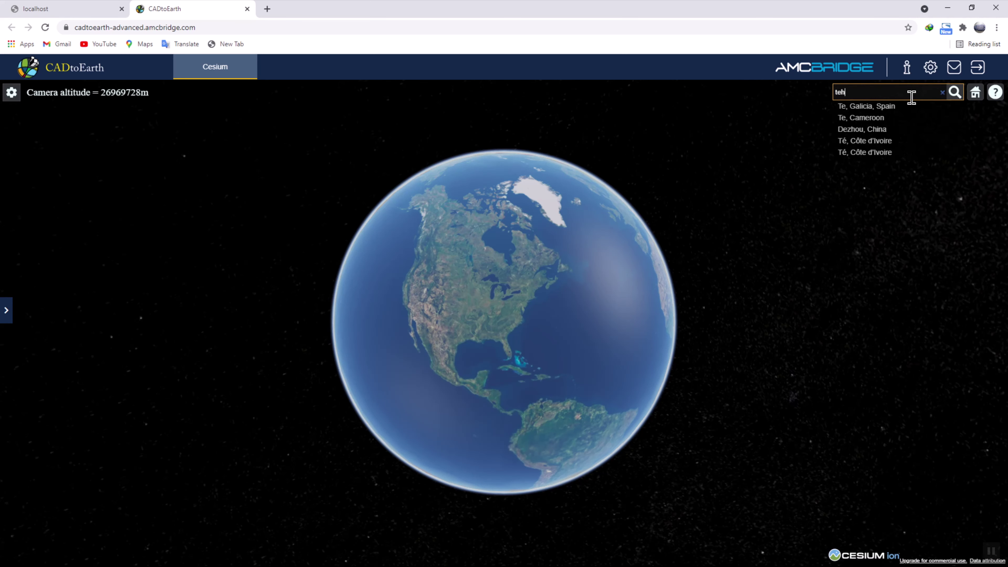
pyautogui.write('ran')
pyautogui.press('Return')
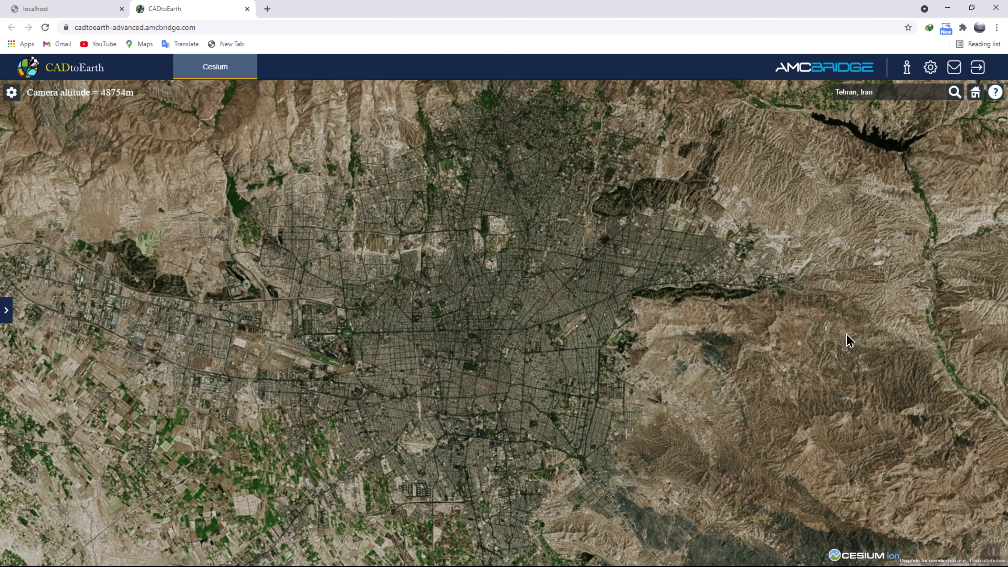
# Zoom in on Tehran toward the residential neighbourhood.
pyautogui.scroll(2, 621, 206)
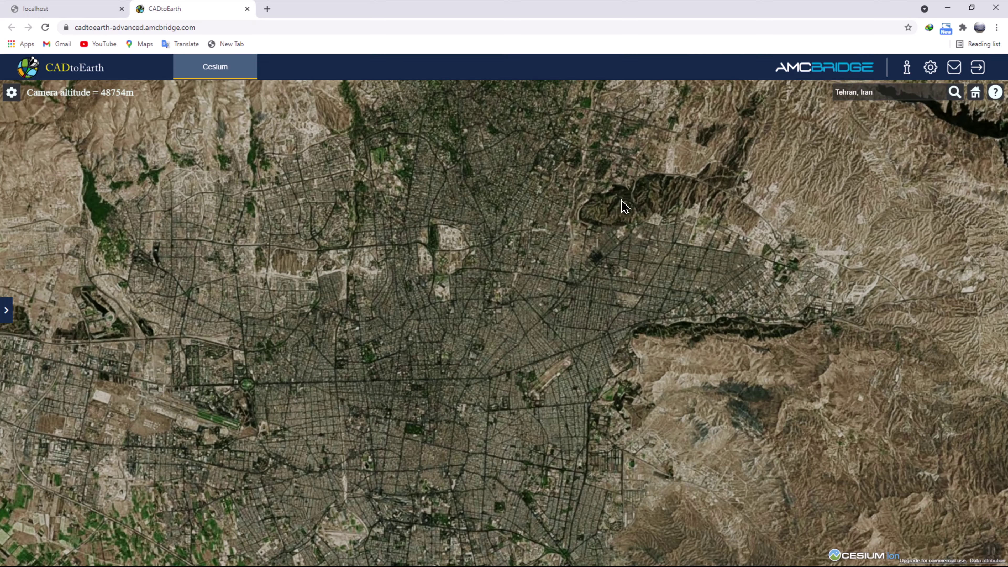
pyautogui.scroll(2, 569, 231)
pyautogui.scroll(2, 562, 229)
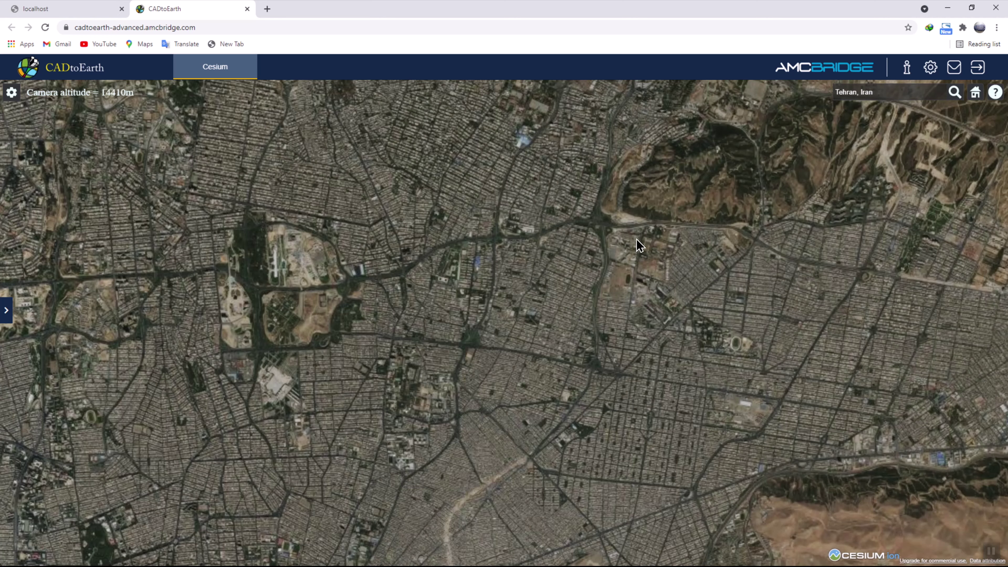
pyautogui.scroll(3, 654, 174)
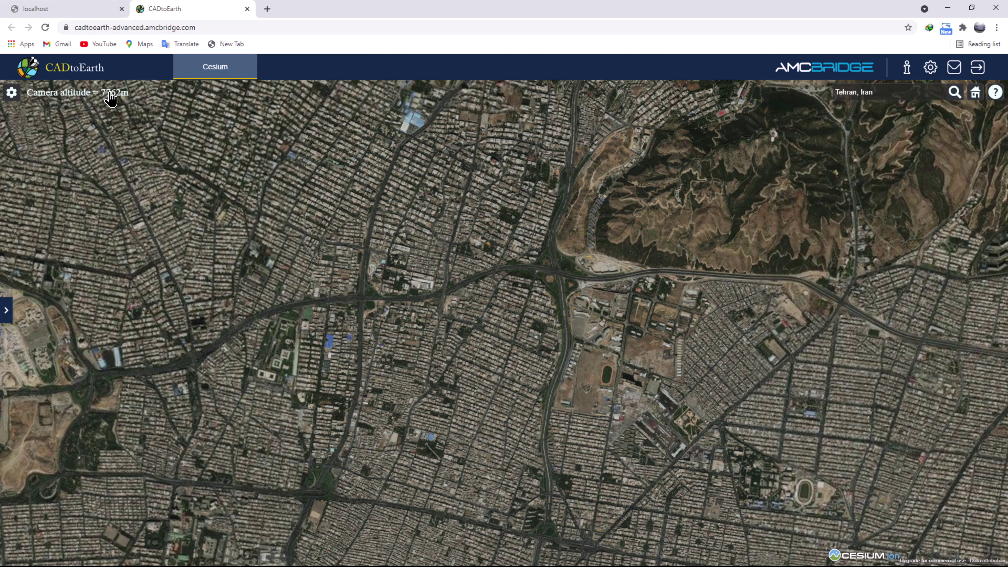
pyautogui.scroll(3, 635, 237)
pyautogui.scroll(3, 634, 237)
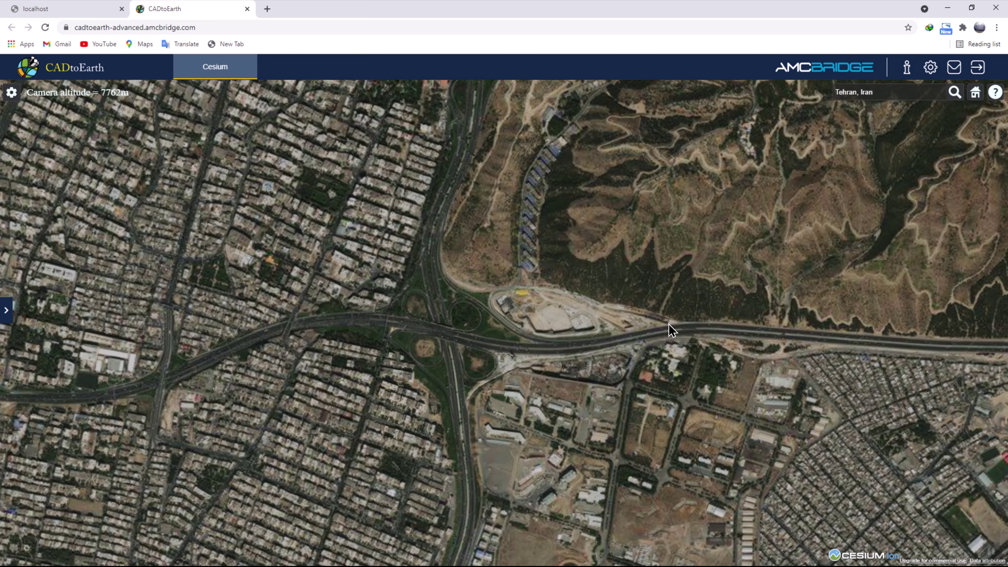
pyautogui.scroll(2, 669, 329)
pyautogui.scroll(2, 678, 336)
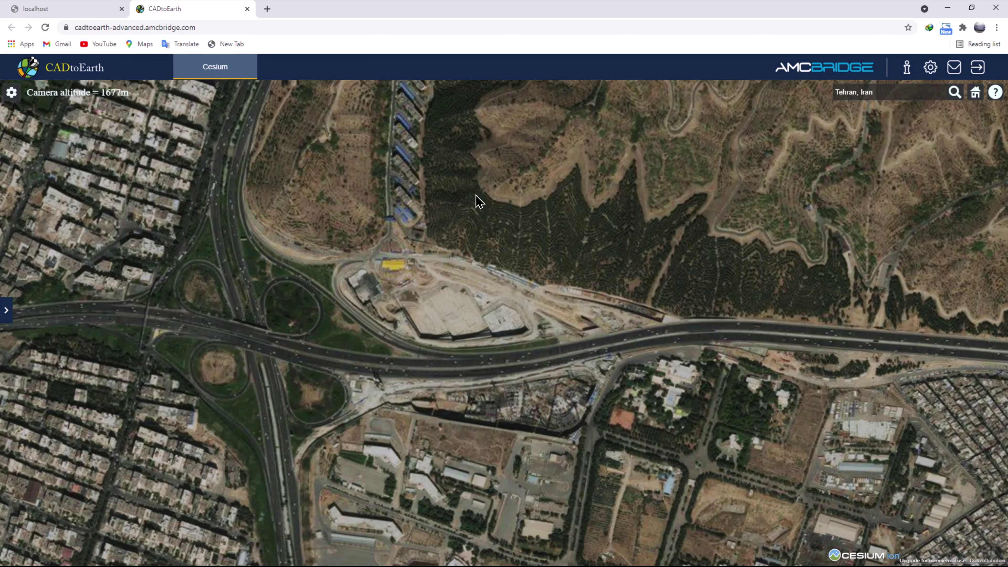
pyautogui.scroll(1, 176, 137)
pyautogui.scroll(1, 411, 223)
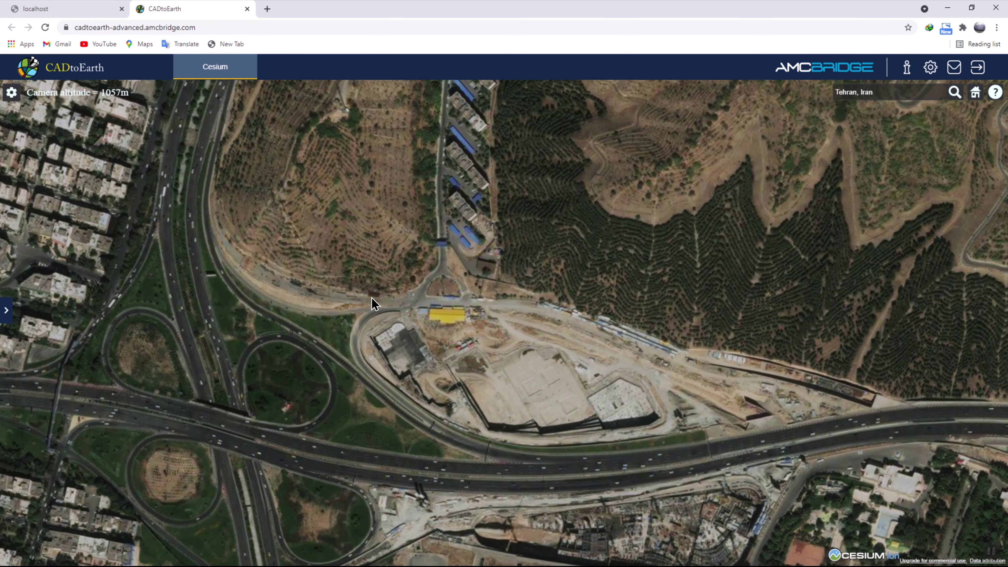
pyautogui.scroll(1, 319, 274)
# Pan across the neighbourhood beside the highway and zoom to about 663 m altitude.
pyautogui.moveTo(319, 274); pyautogui.dragTo(607, 293)
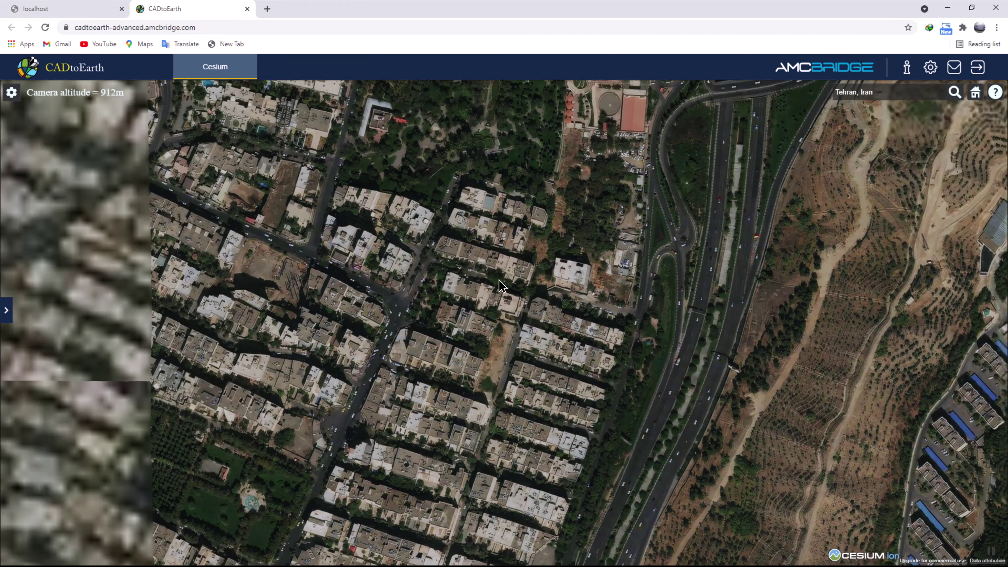
pyautogui.scroll(1, 499, 279)
pyautogui.moveTo(602, 378); pyautogui.dragTo(649, 250)
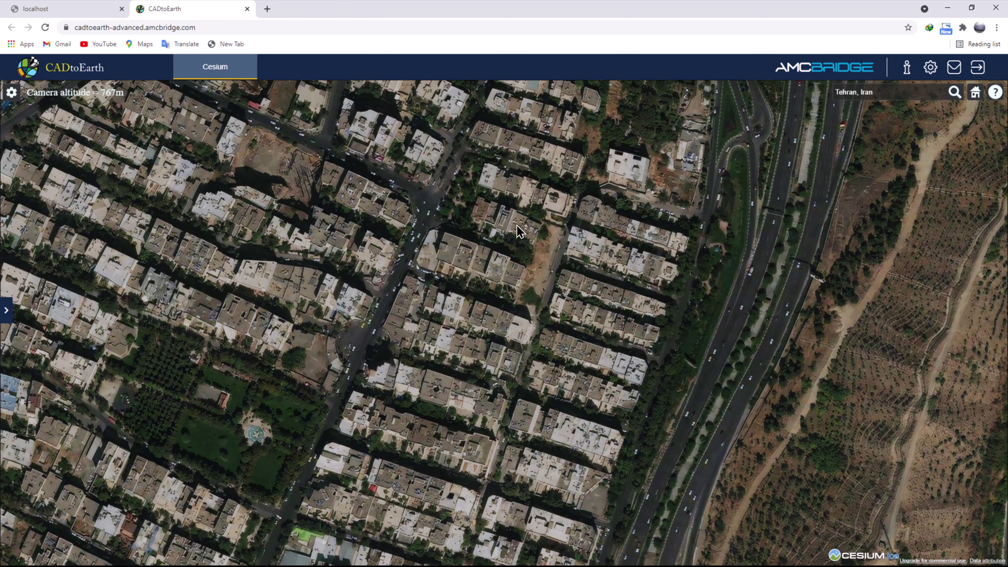
pyautogui.scroll(1, 518, 230)
pyautogui.moveTo(381, 199); pyautogui.dragTo(334, 239)
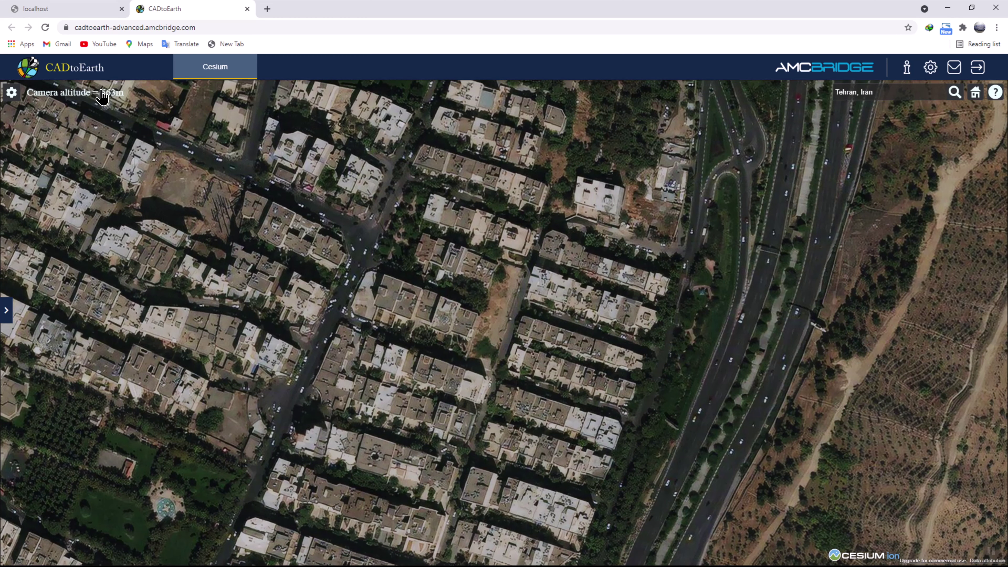
# Expand the sidebar's Drawing mode section and leave the Drawing mode toggle switched on.
pyautogui.click(6, 311)
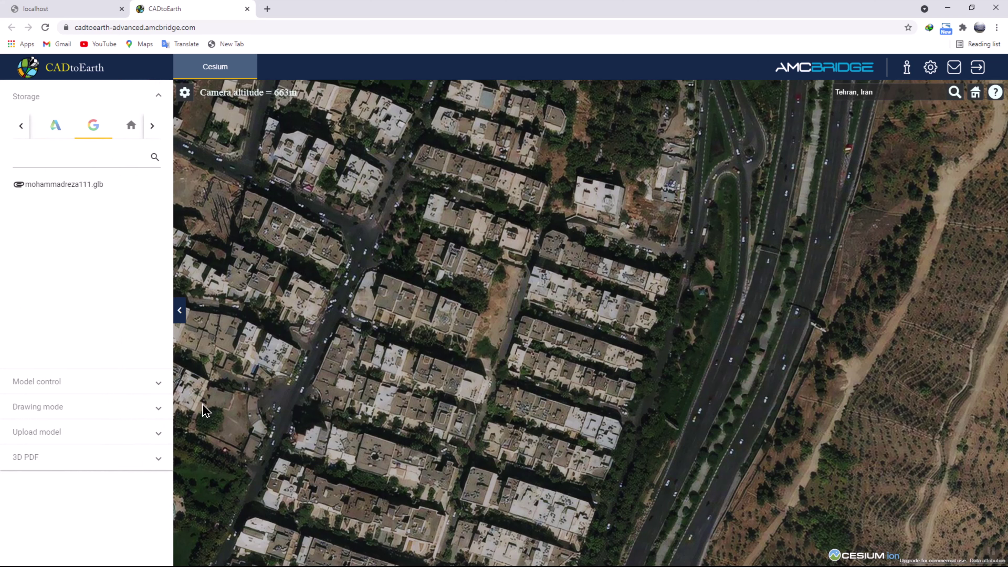
pyautogui.click(117, 416)
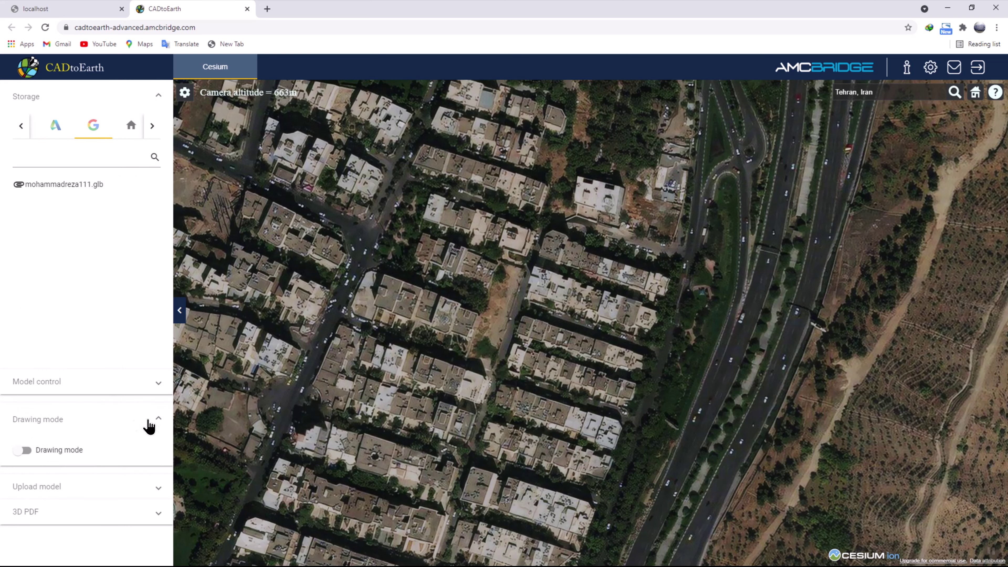
pyautogui.click(19, 450)
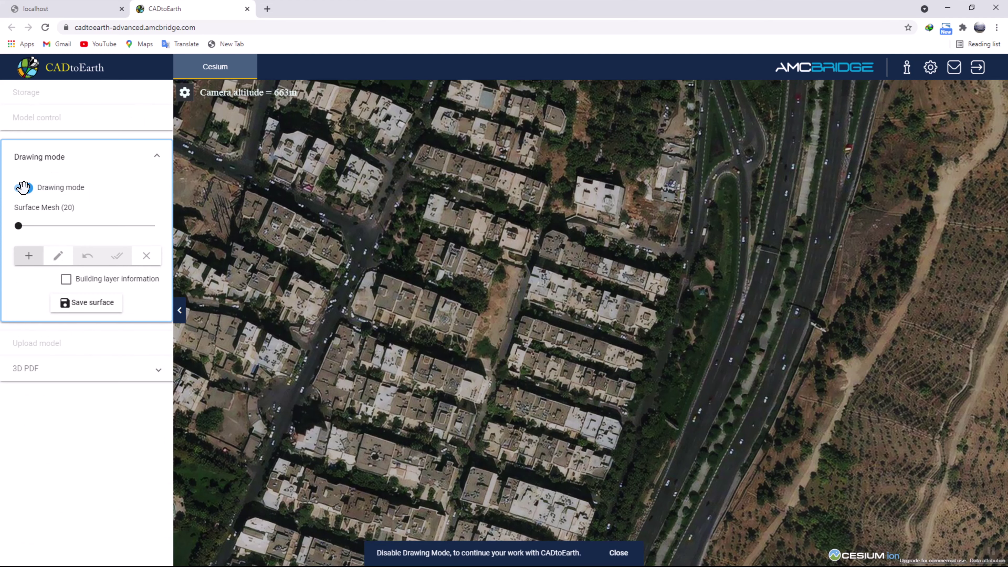
pyautogui.click(24, 188)
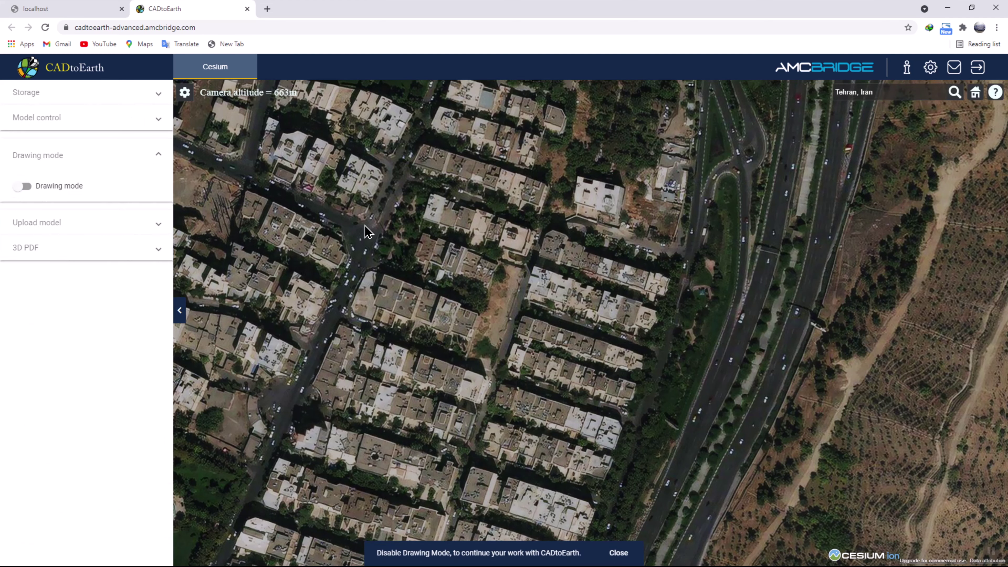
pyautogui.click(24, 188)
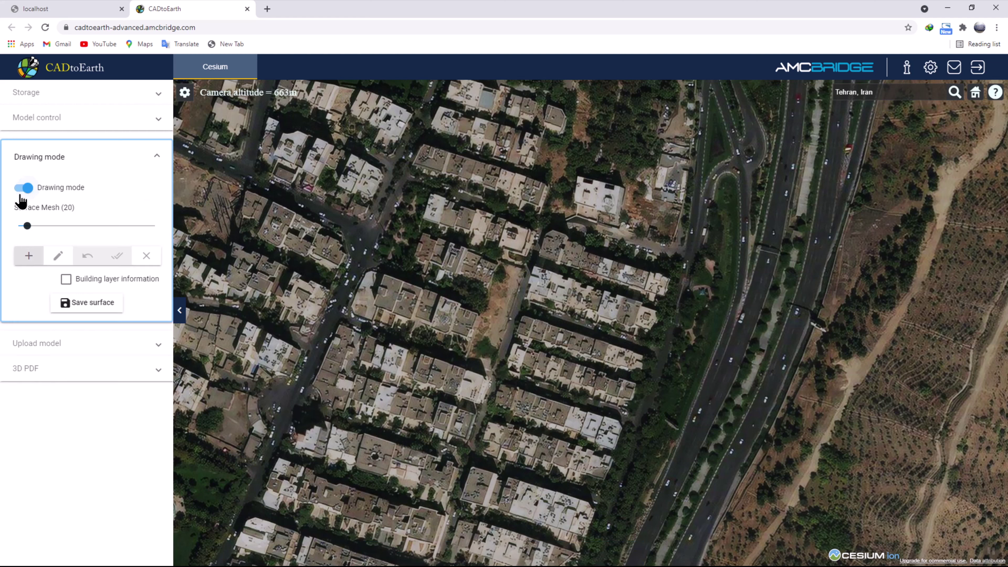
pyautogui.click(20, 186)
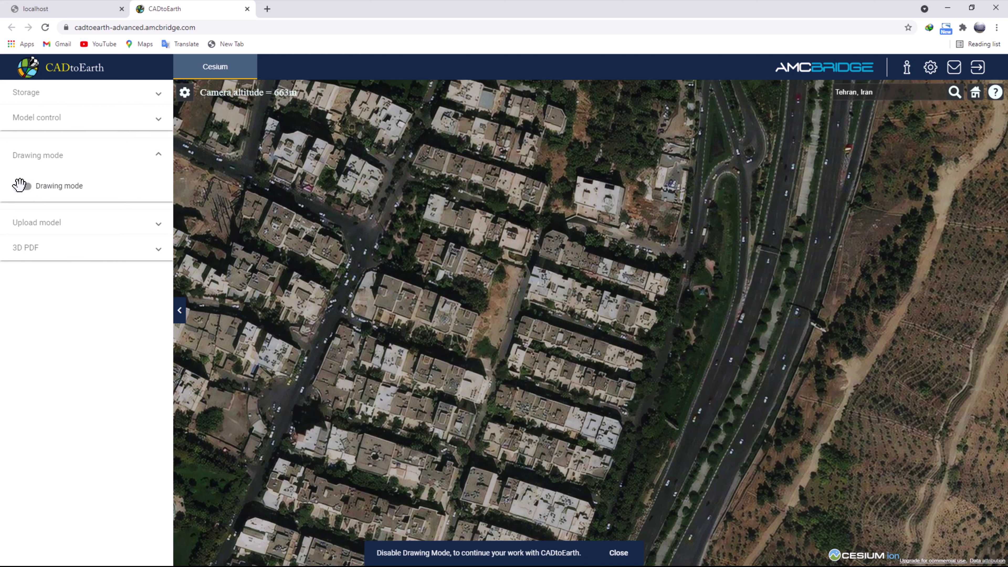
pyautogui.scroll(-3, 435, 264)
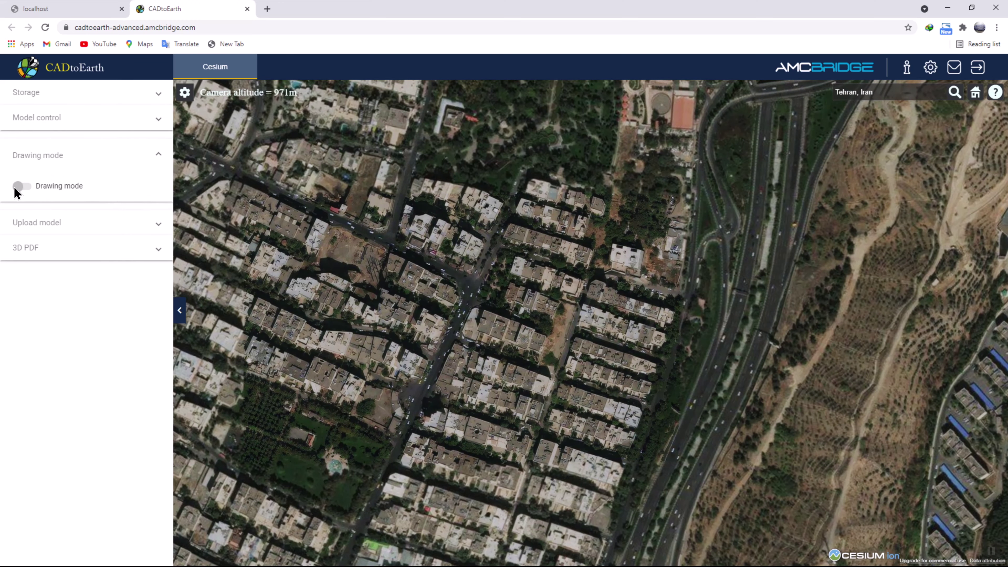
pyautogui.scroll(2, 566, 266)
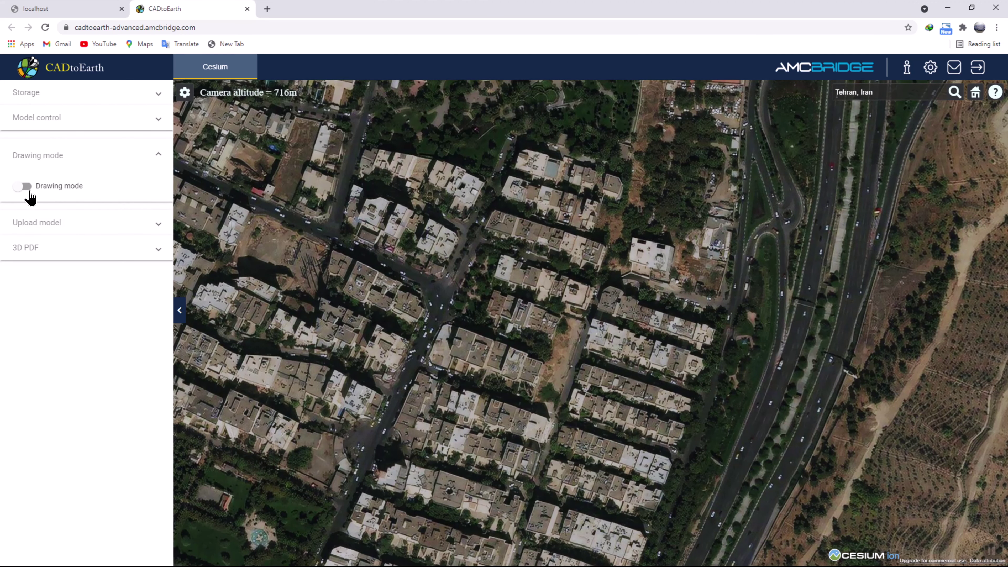
pyautogui.click(24, 188)
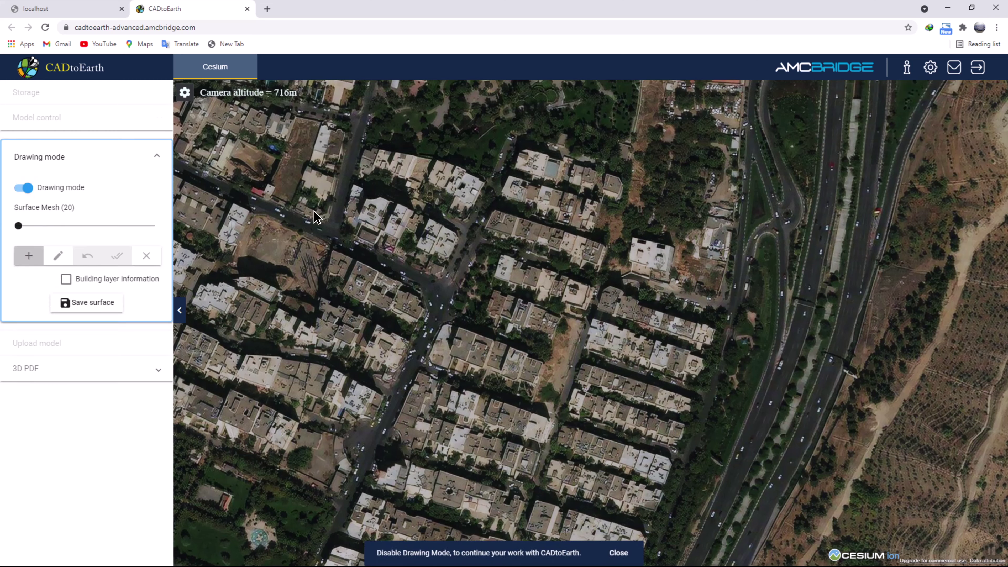
# Hide the sidebar and click out a rectangular area over the neighbourhood.
pyautogui.click(179, 310)
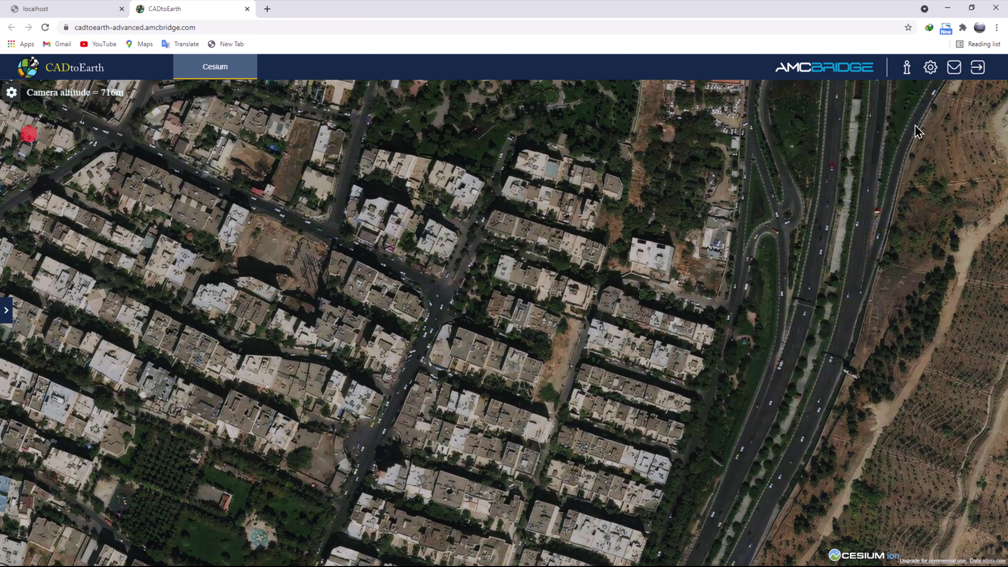
pyautogui.click(921, 514)
pyautogui.click(38, 515)
pyautogui.click(30, 136)
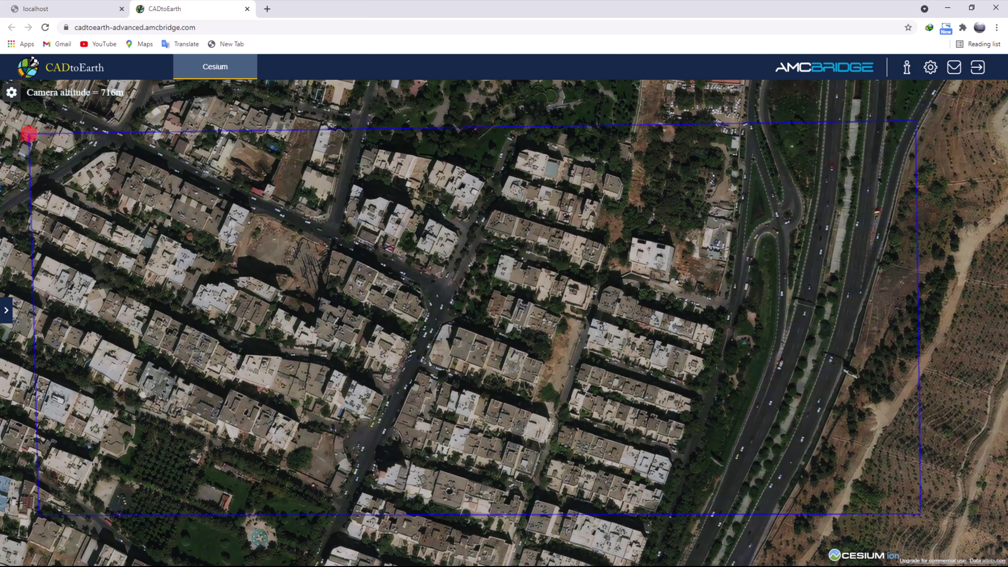
# Save the outlined area as a surface with Building layer information, then return to Revit.
pyautogui.click(7, 313)
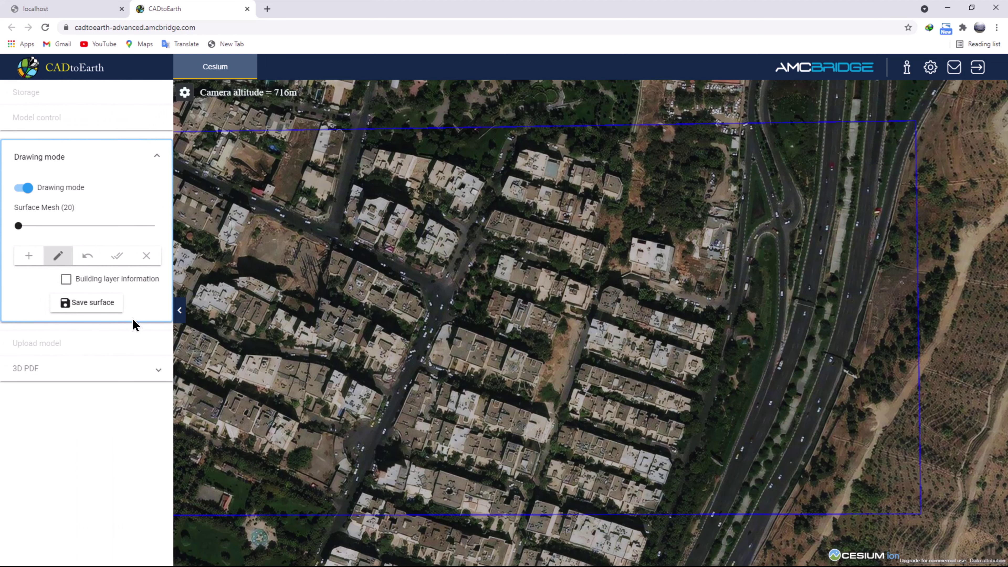
pyautogui.click(67, 280)
pyautogui.click(95, 314)
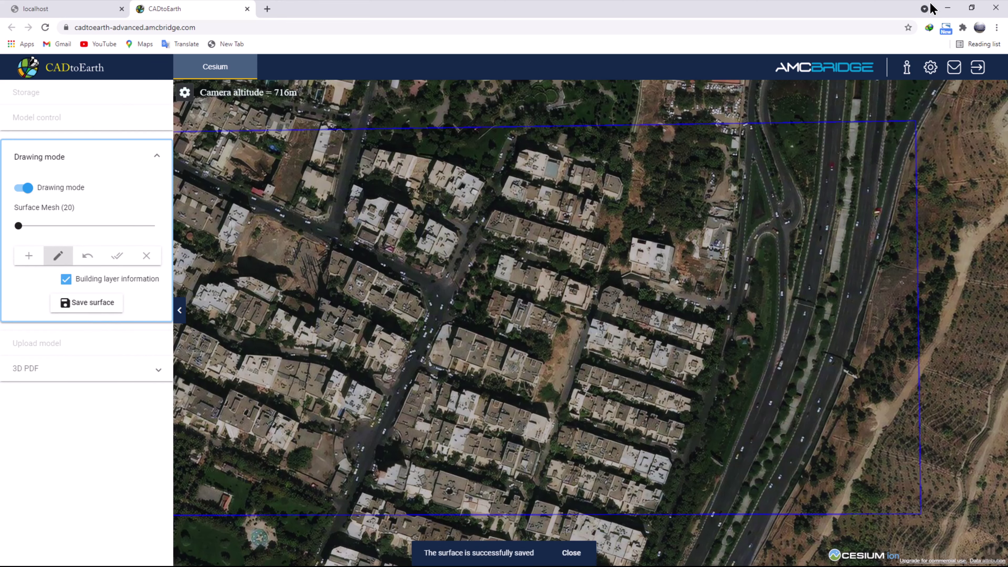
pyautogui.click(947, 8)
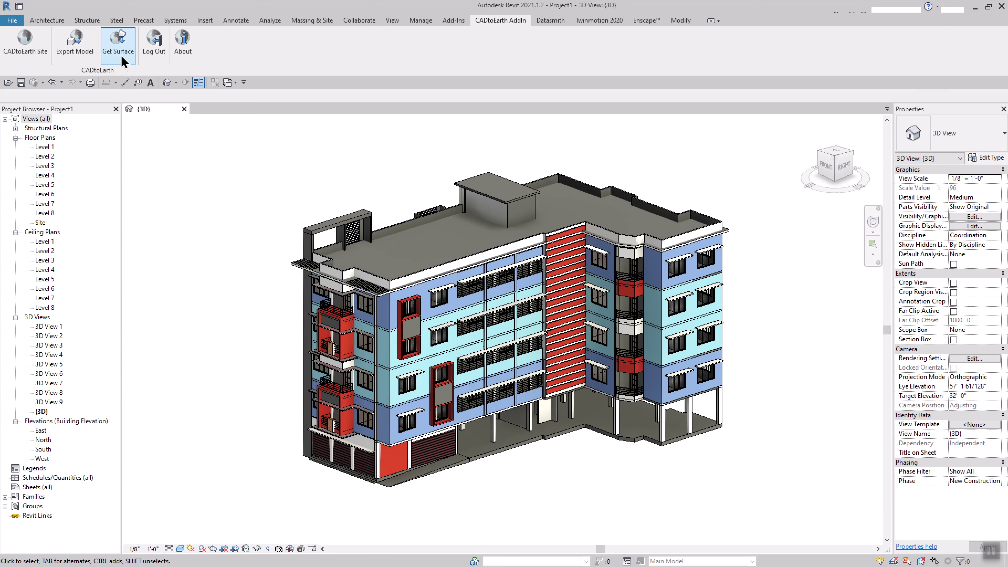
# Run Get Surface, answer the full-height buildings prompt, and zoom the new CADtoEarth_View.
pyautogui.click(119, 55)
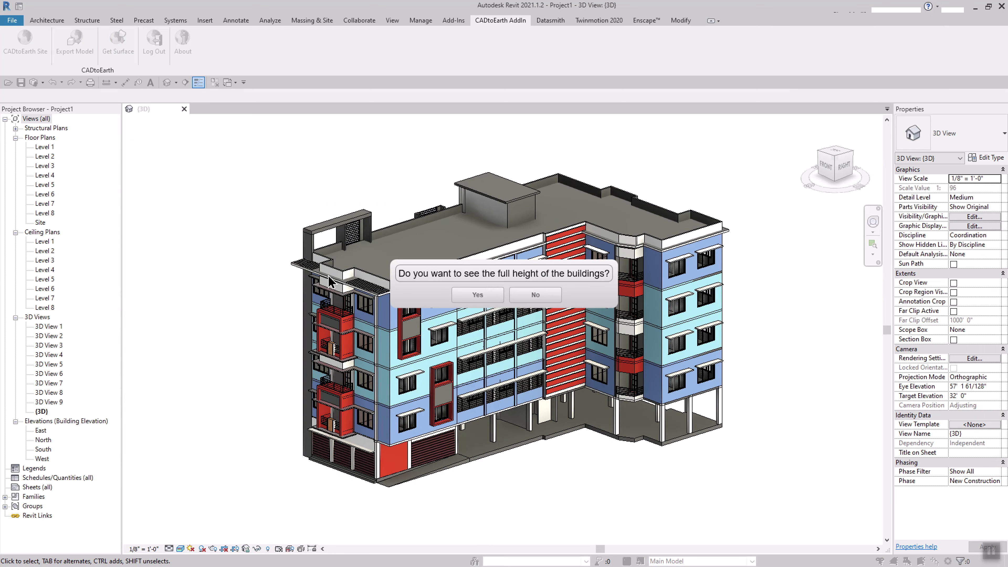
pyautogui.click(478, 294)
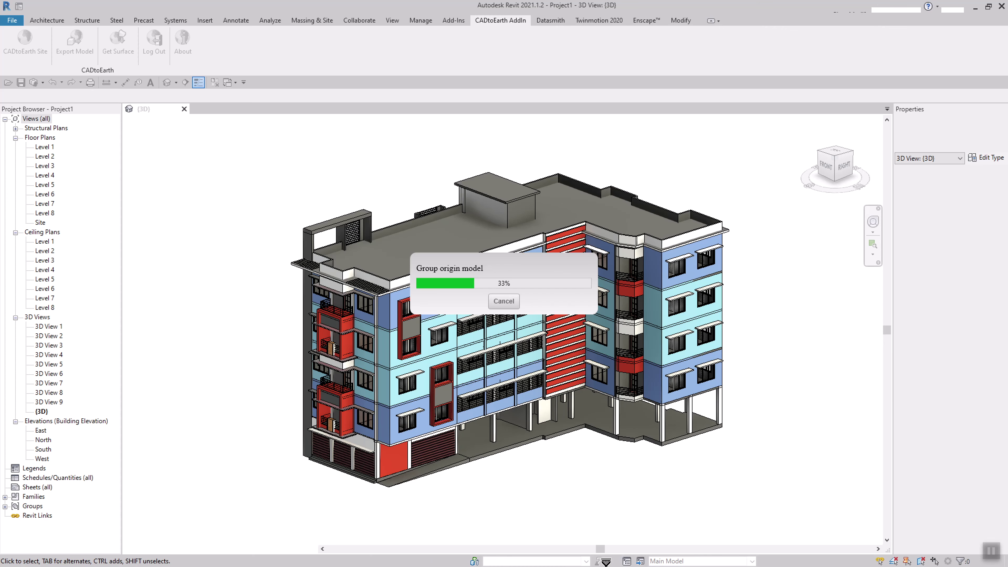
pyautogui.scroll(5, 516, 341)
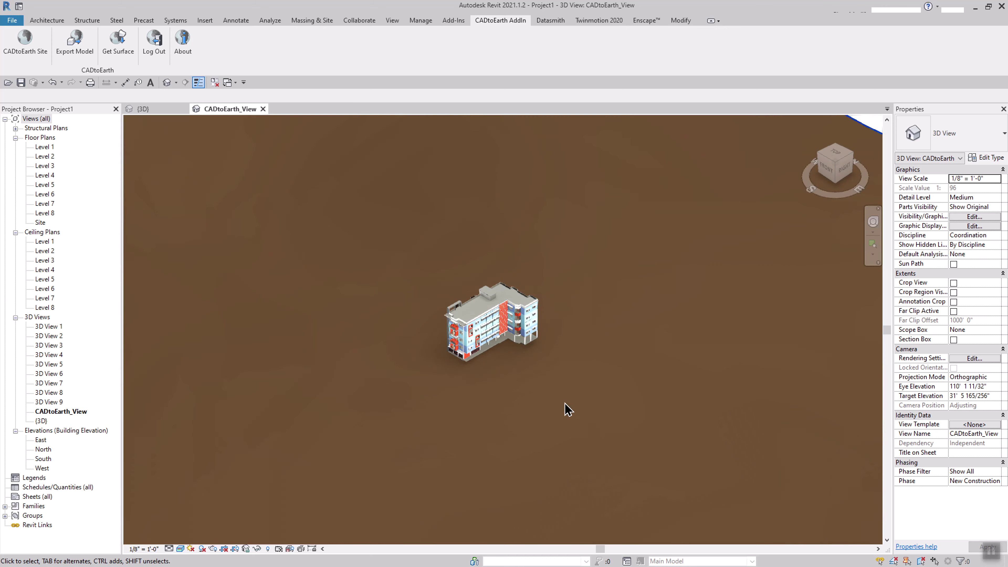
pyautogui.moveTo(553, 364)
pyautogui.keyDown('shift'); pyautogui.mouseDown(button='middle')
pyautogui.moveTo(621, 328)
pyautogui.moveTo(601, 288)
pyautogui.mouseUp(button='middle'); pyautogui.keyUp('shift')
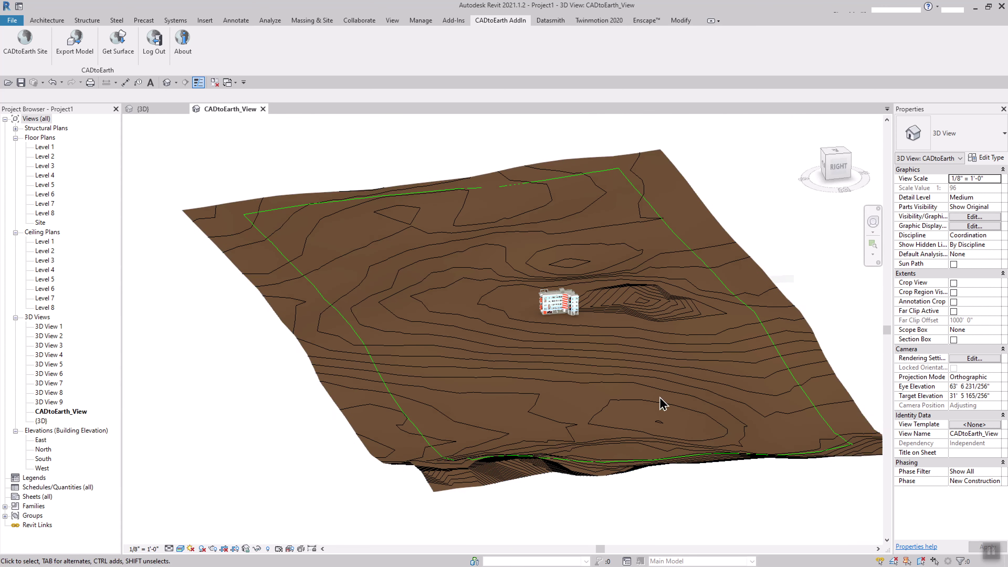
pyautogui.moveTo(662, 403)
pyautogui.keyDown('shift'); pyautogui.mouseDown(button='middle')
pyautogui.moveTo(788, 378)
pyautogui.moveTo(659, 408)
pyautogui.mouseUp(button='middle'); pyautogui.keyUp('shift')
pyautogui.scroll(5, 576, 318)
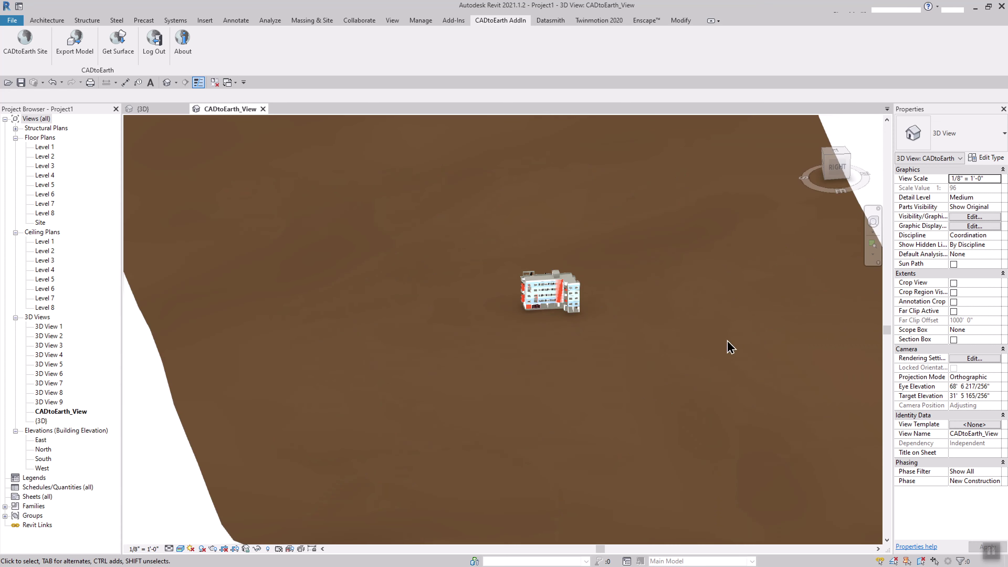
pyautogui.scroll(3, 543, 293)
pyautogui.scroll(-3, 664, 401)
pyautogui.scroll(-4, 659, 405)
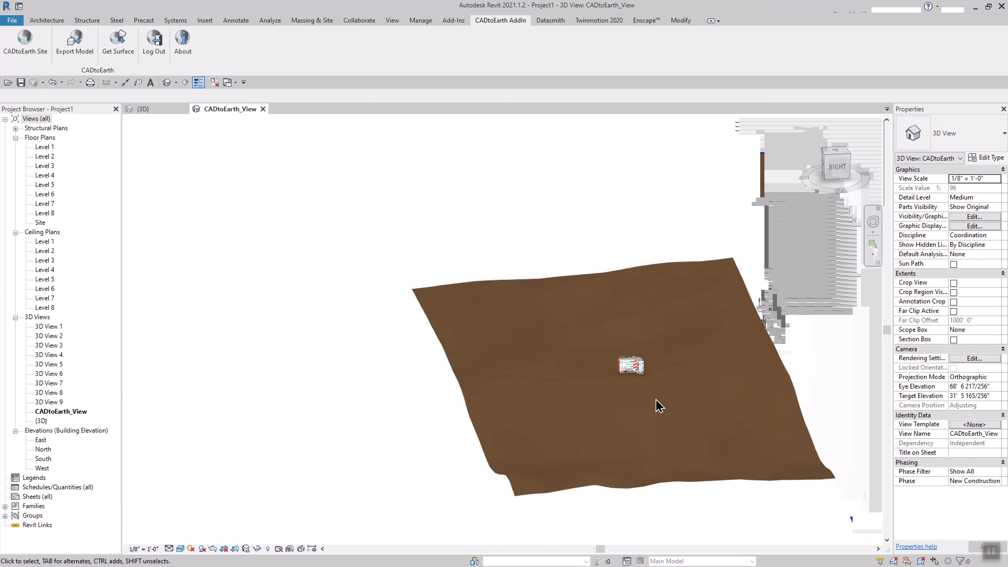
pyautogui.keyDown('shift'); pyautogui.moveTo(659, 405); pyautogui.dragTo(803, 417, button='middle'); pyautogui.keyUp('shift')
pyautogui.click(803, 416)
pyautogui.moveTo(743, 405); pyautogui.dragTo(528, 368, button='middle')
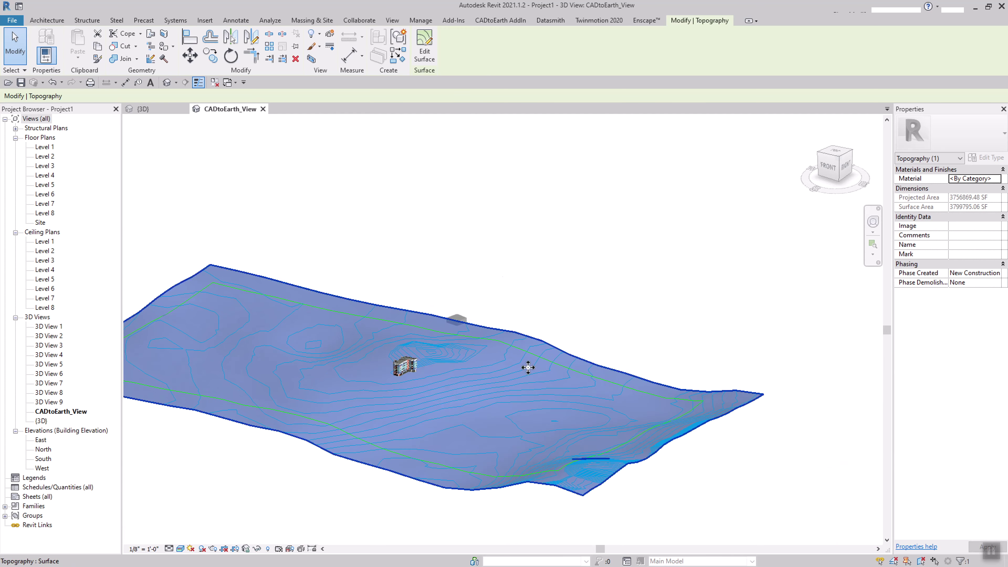
pyautogui.click(686, 283)
pyautogui.scroll(3, 427, 461)
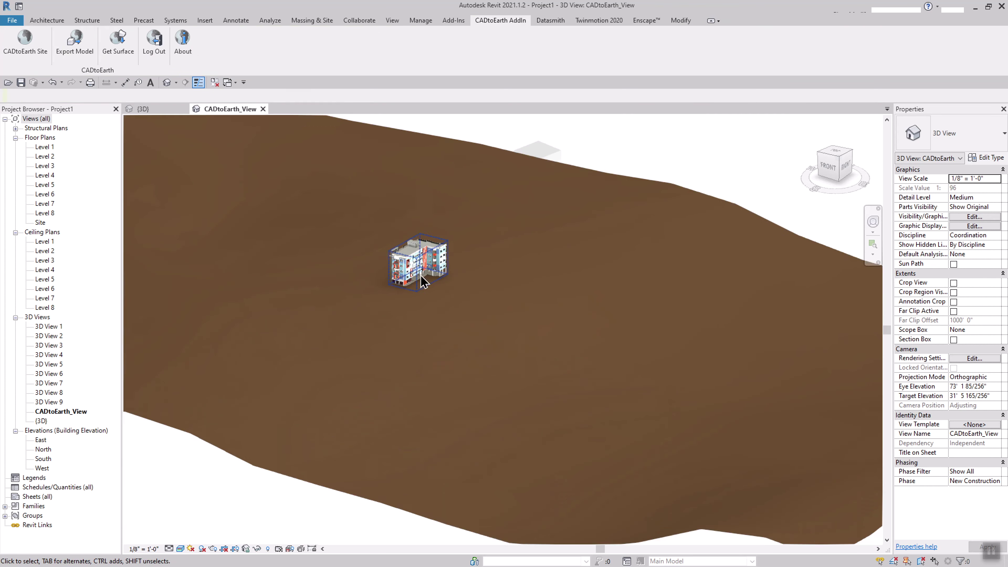
pyautogui.moveTo(443, 274); pyautogui.dragTo(556, 379, button='middle')
pyautogui.scroll(2, 556, 379)
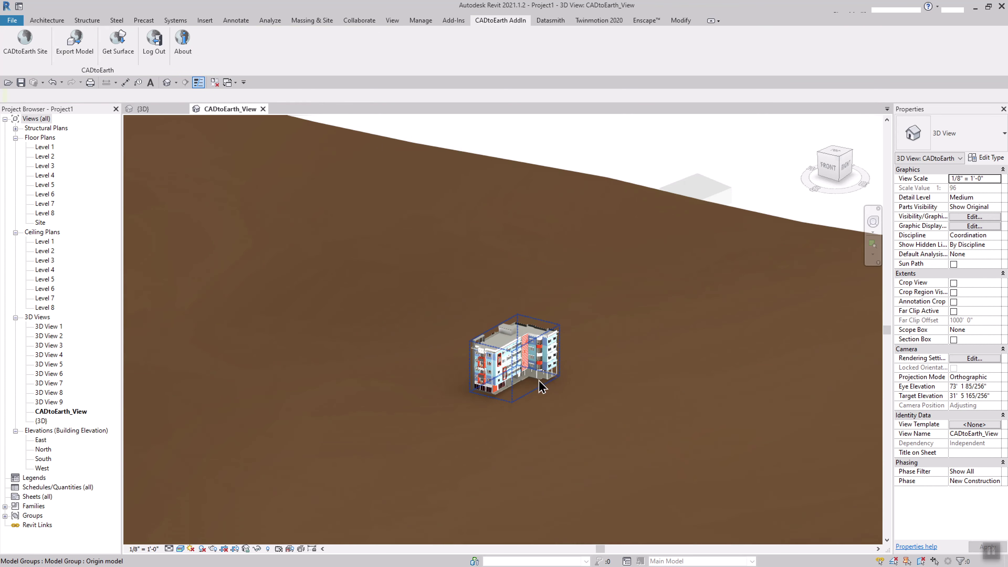
# Export the building to CADtoEarth under the model name 'm f' and confirm the upload.
pyautogui.click(66, 59)
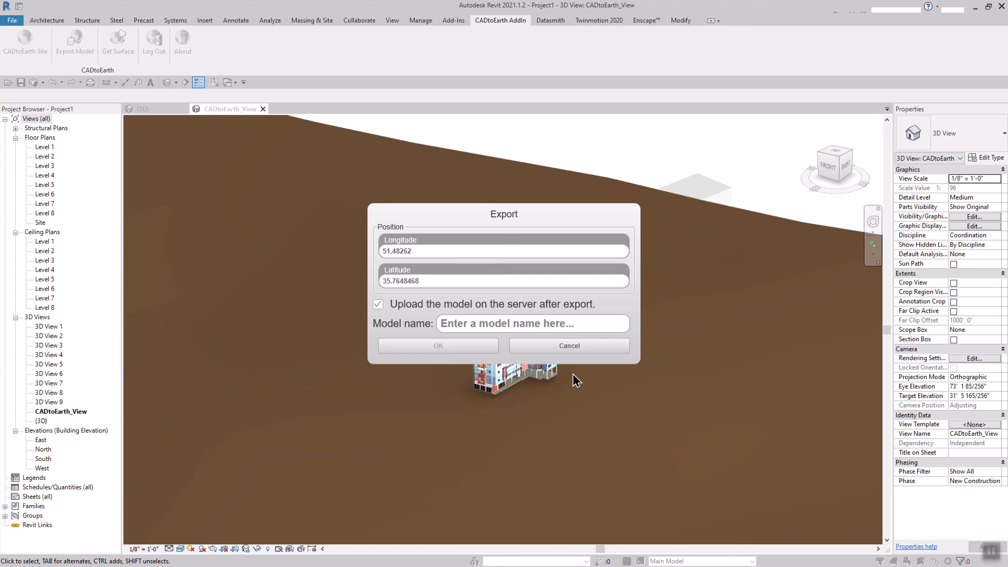
pyautogui.click(499, 319)
pyautogui.write('mohammadreza')
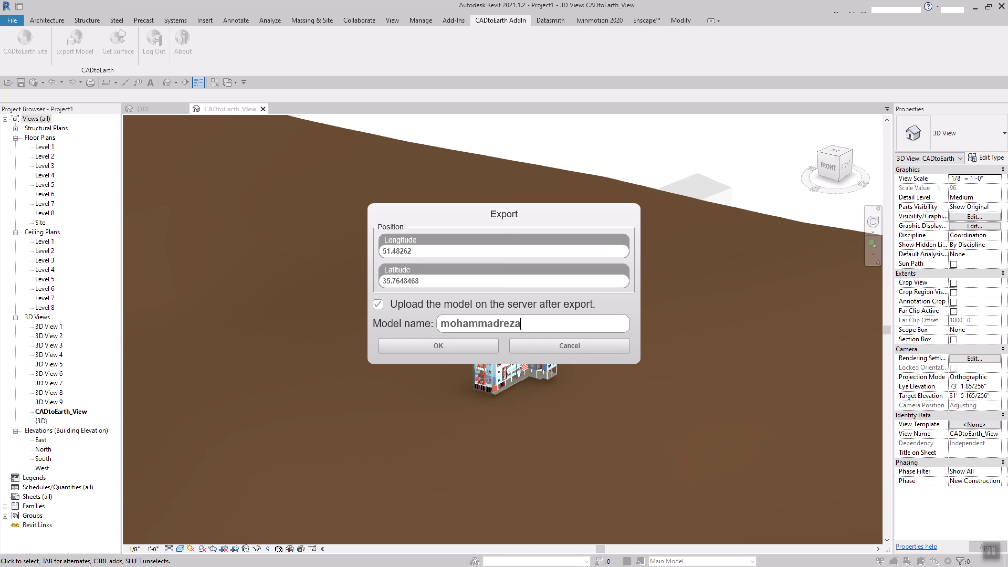
pyautogui.write(' f')
pyautogui.press('BackSpace')
pyautogui.click(436, 345)
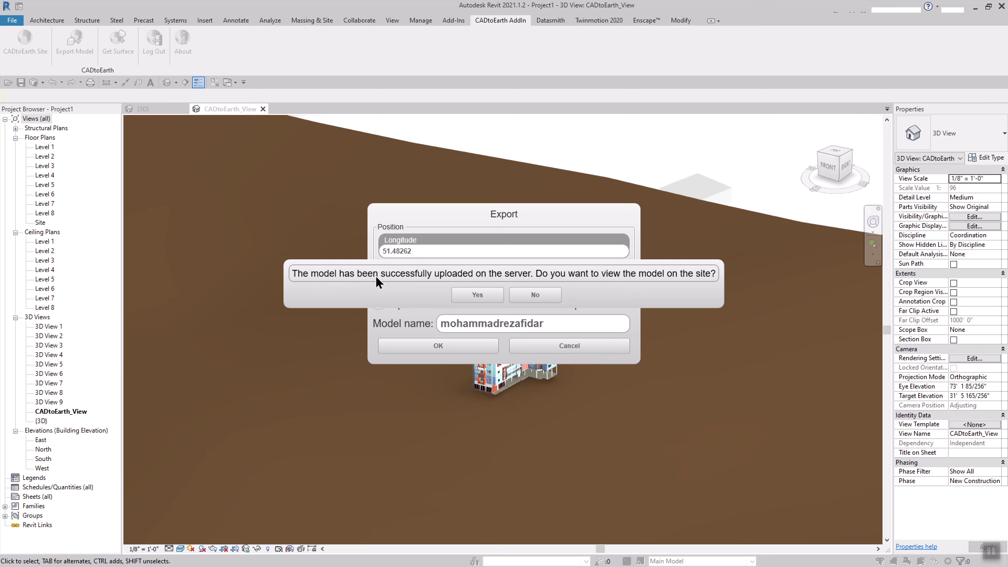
# Show the uploaded building on the Tehran satellite map, tilt out over the city, and open the stored-models sidebar.
pyautogui.click(480, 299)
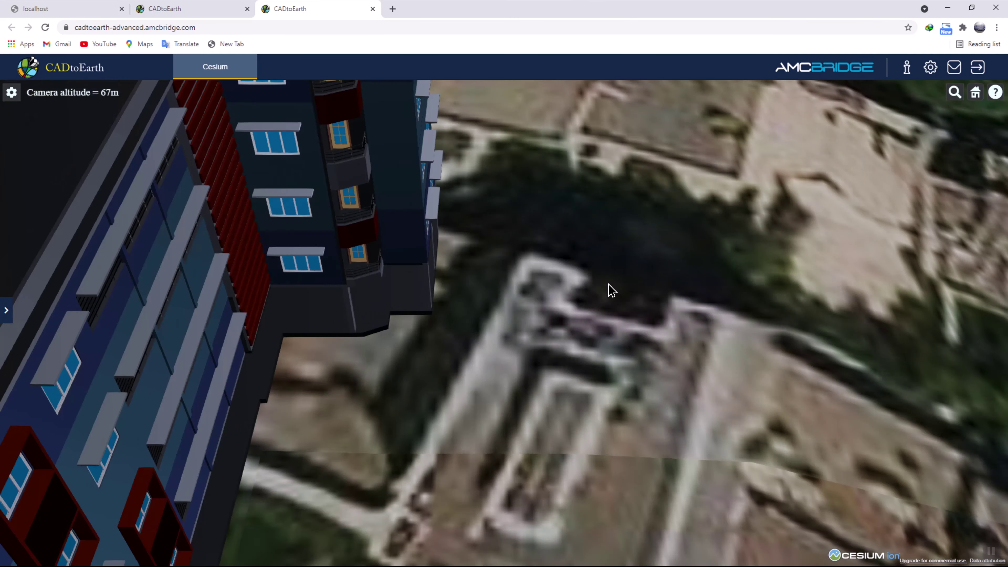
pyautogui.scroll(-5, 607, 288)
pyautogui.scroll(-3, 619, 310)
pyautogui.moveTo(626, 317)
pyautogui.mouseDown(button='middle')
pyautogui.moveTo(540, 229)
pyautogui.moveTo(541, 273)
pyautogui.moveTo(524, 294)
pyautogui.mouseUp(button='middle')
pyautogui.scroll(2, 507, 314)
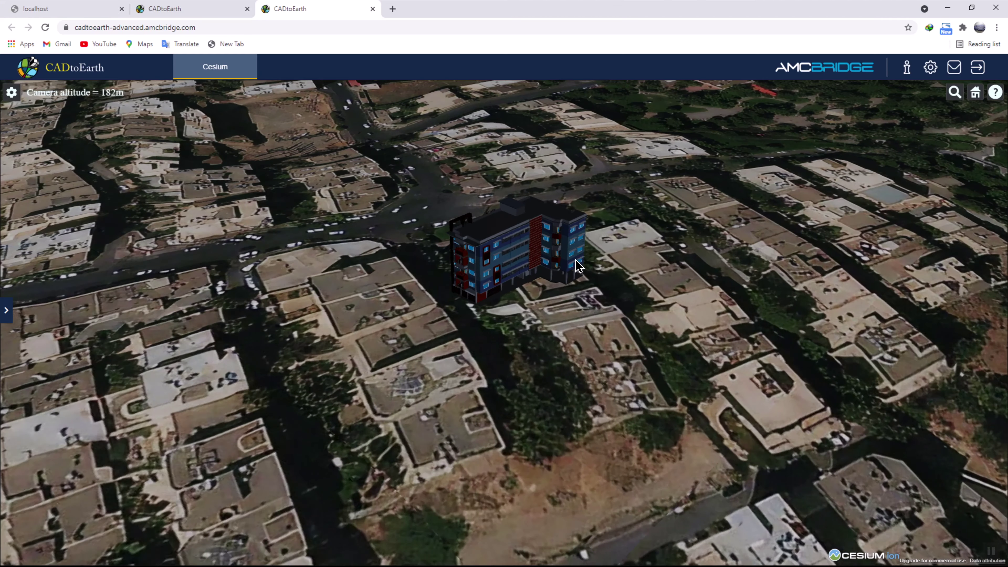
pyautogui.scroll(1, 507, 313)
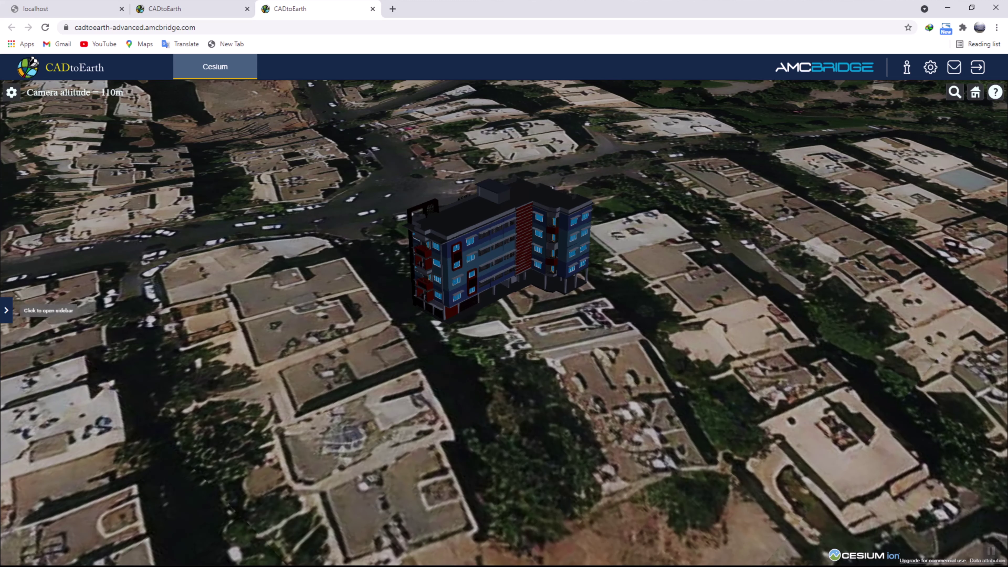
pyautogui.click(6, 310)
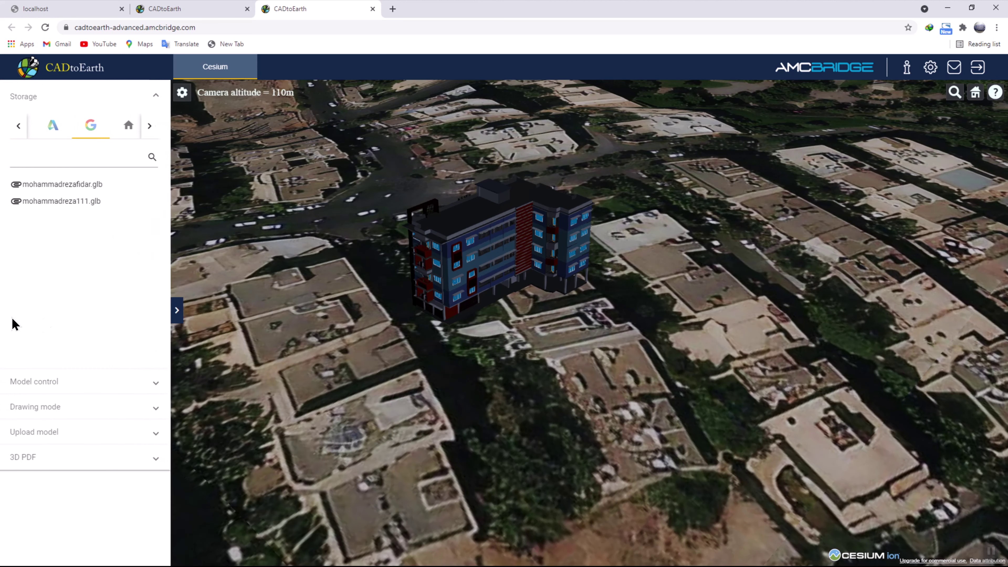
# Expand Model control and set the building's scale to 1.
pyautogui.click(101, 387)
pyautogui.scroll(-2, 75, 401)
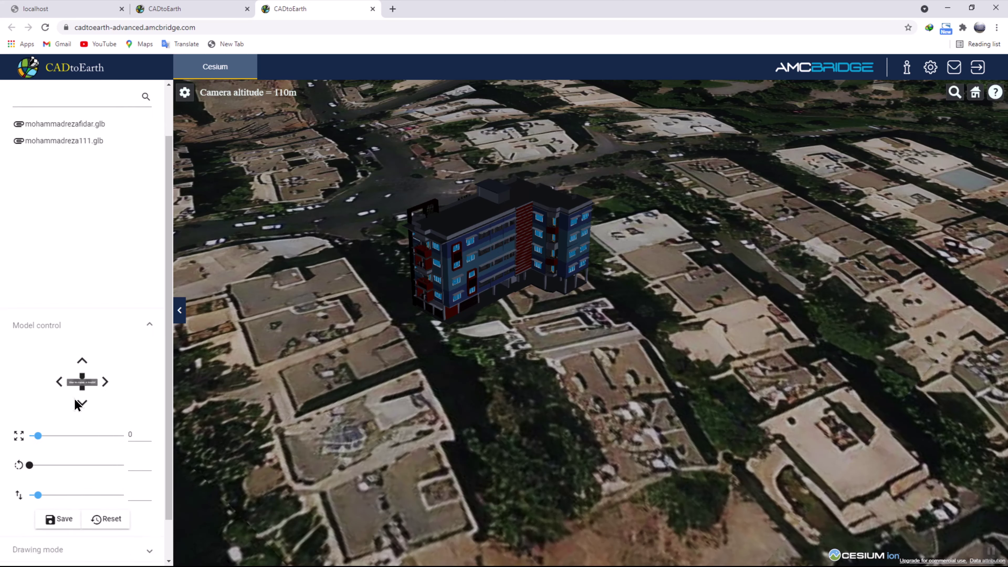
pyautogui.scroll(-1, 75, 399)
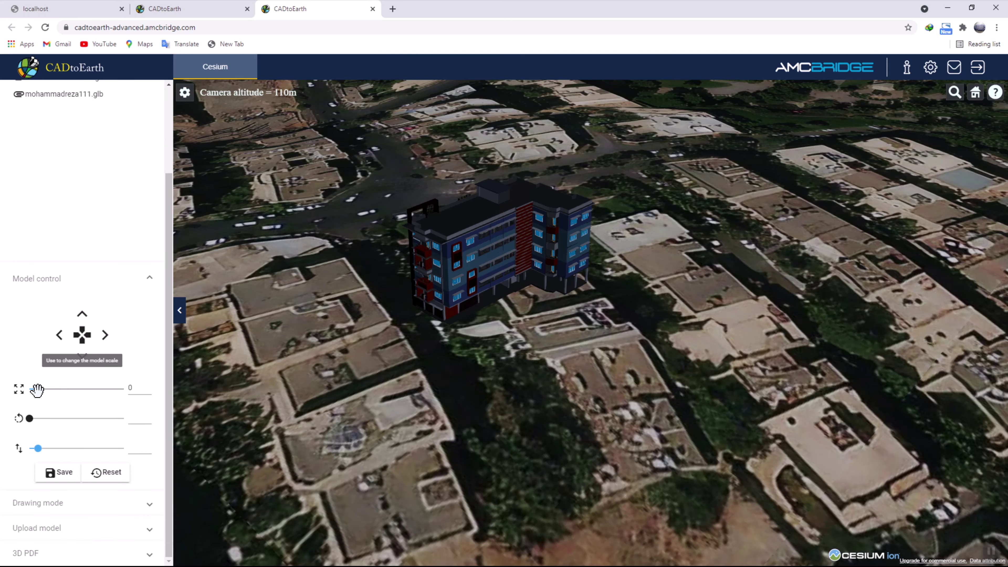
pyautogui.moveTo(38, 389); pyautogui.dragTo(76, 392)
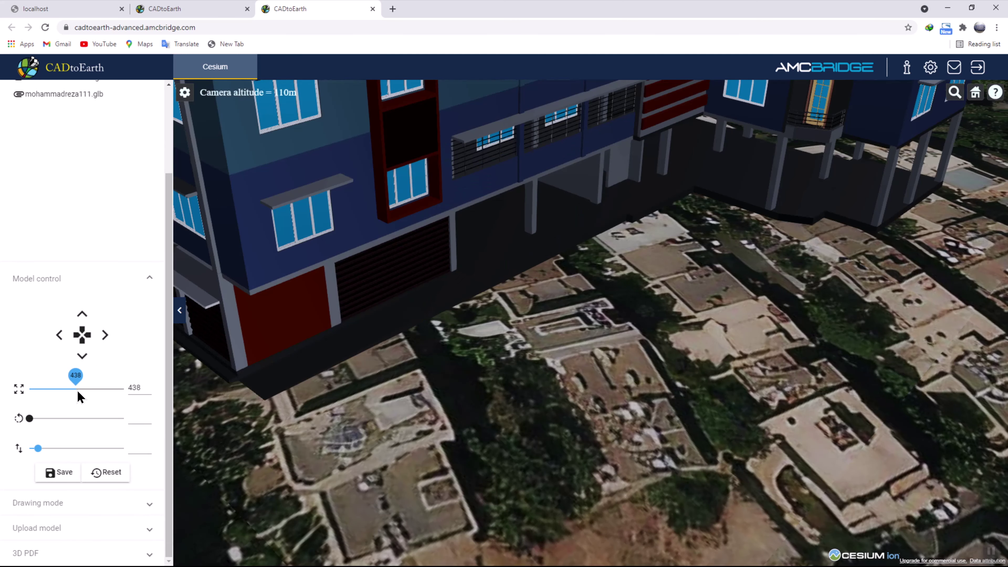
pyautogui.scroll(-5, 450, 360)
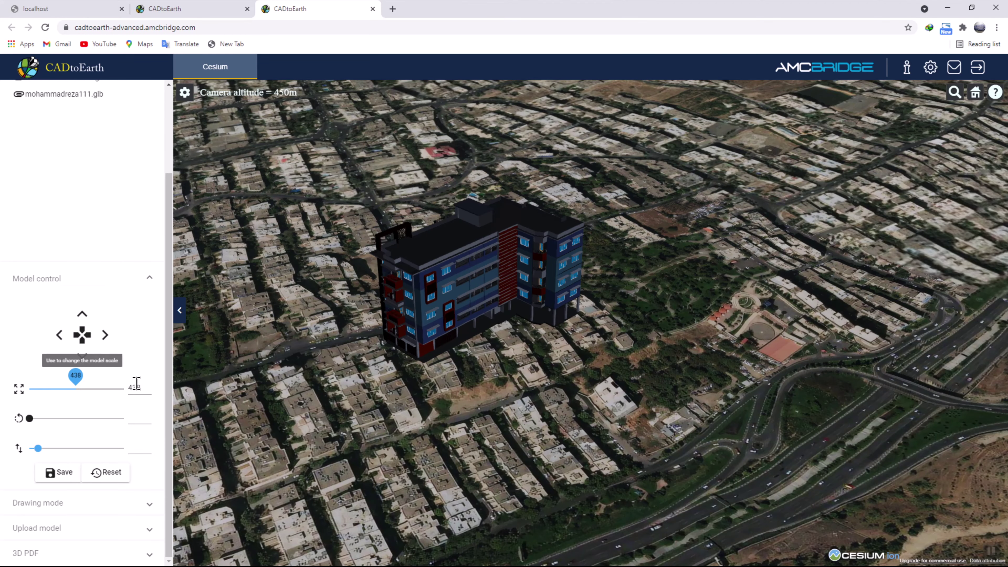
pyautogui.doubleClick(135, 387)
pyautogui.write('1')
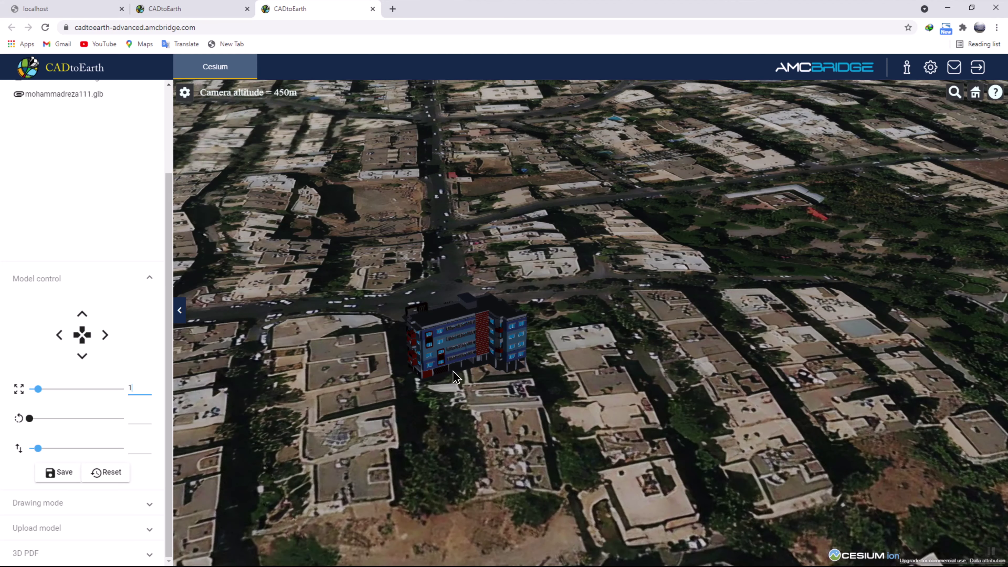
# Nudge the building right and toward the viewer onto its lot with the arrow pad.
pyautogui.click(105, 335)
pyautogui.click(105, 334)
pyautogui.click(82, 355)
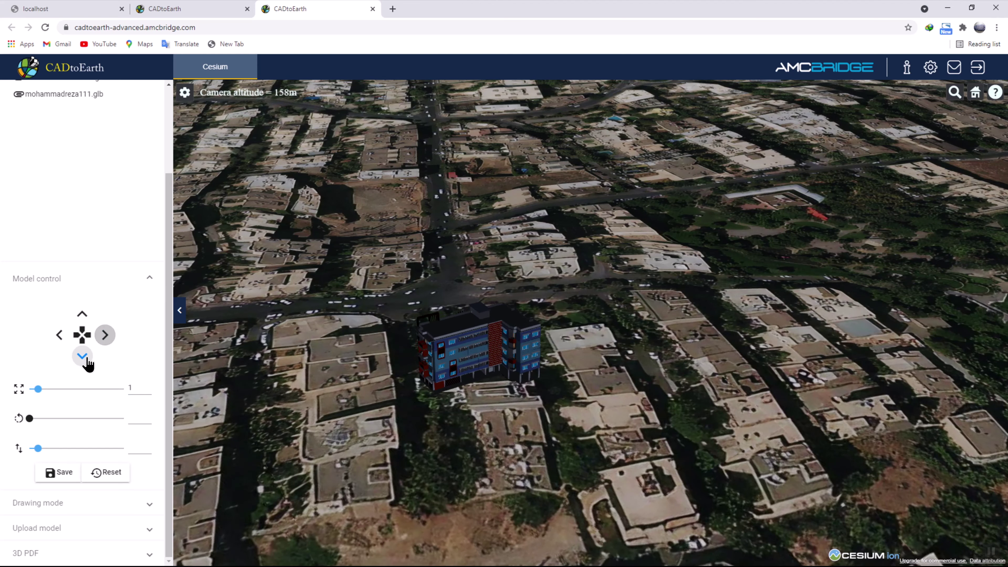
pyautogui.click(82, 356)
pyautogui.click(86, 359)
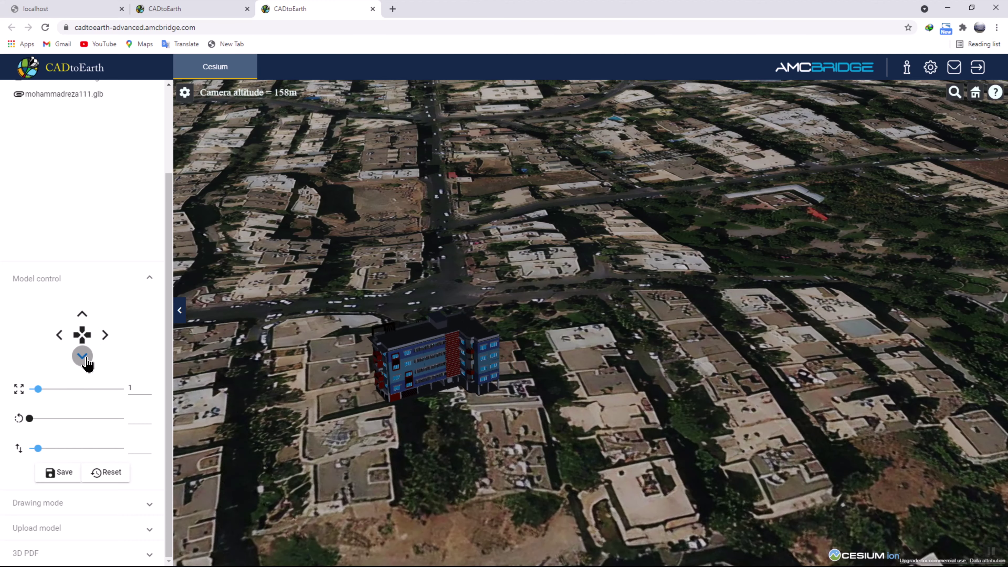
pyautogui.click(86, 359)
pyautogui.click(86, 359)
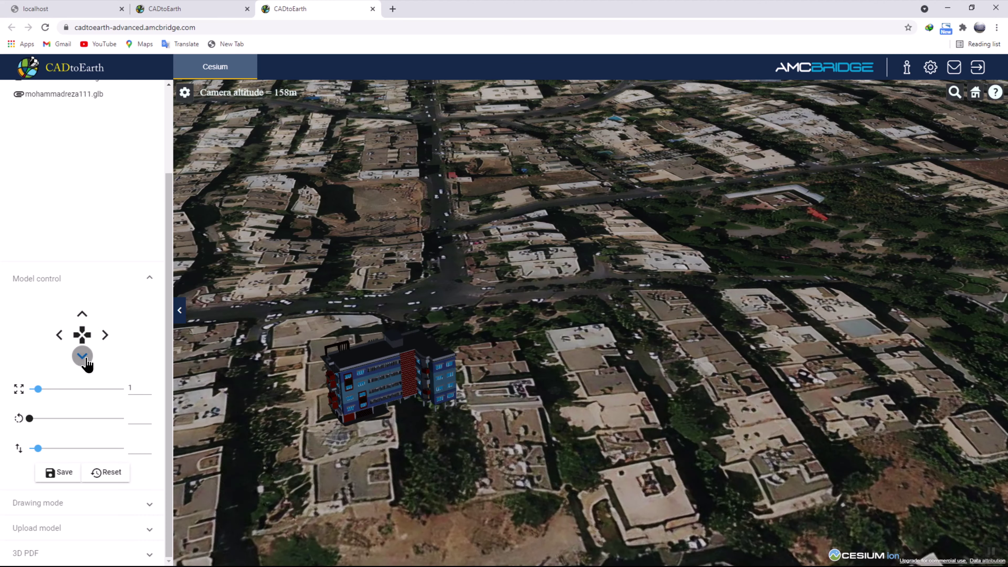
pyautogui.click(86, 360)
pyautogui.moveTo(457, 552)
pyautogui.mouseDown(button='middle')
pyautogui.moveTo(498, 534)
pyautogui.moveTo(444, 489)
pyautogui.mouseUp(button='middle')
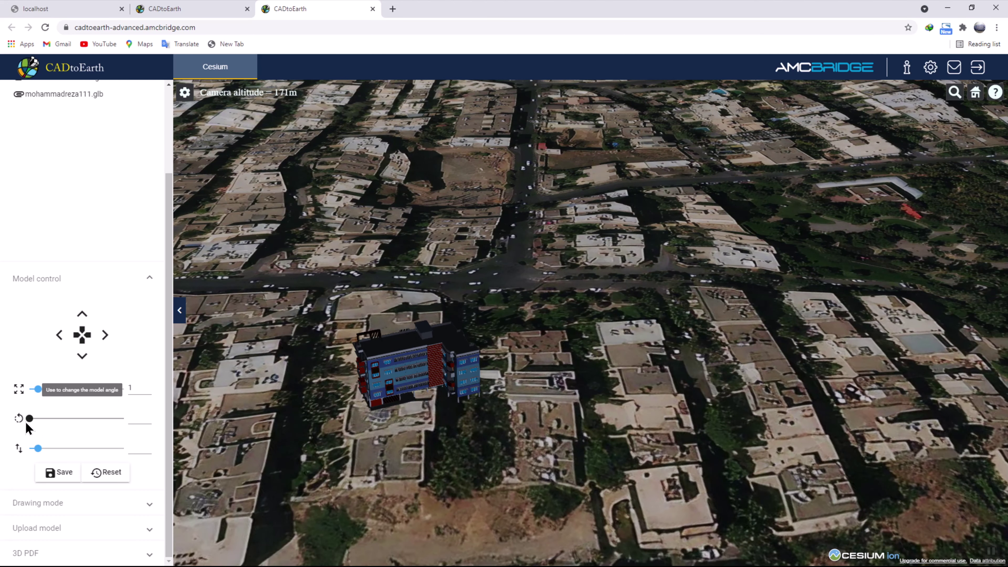
# Set the building's rotation to 20, shift it slightly closer, and collapse the sidebar.
pyautogui.click(28, 418)
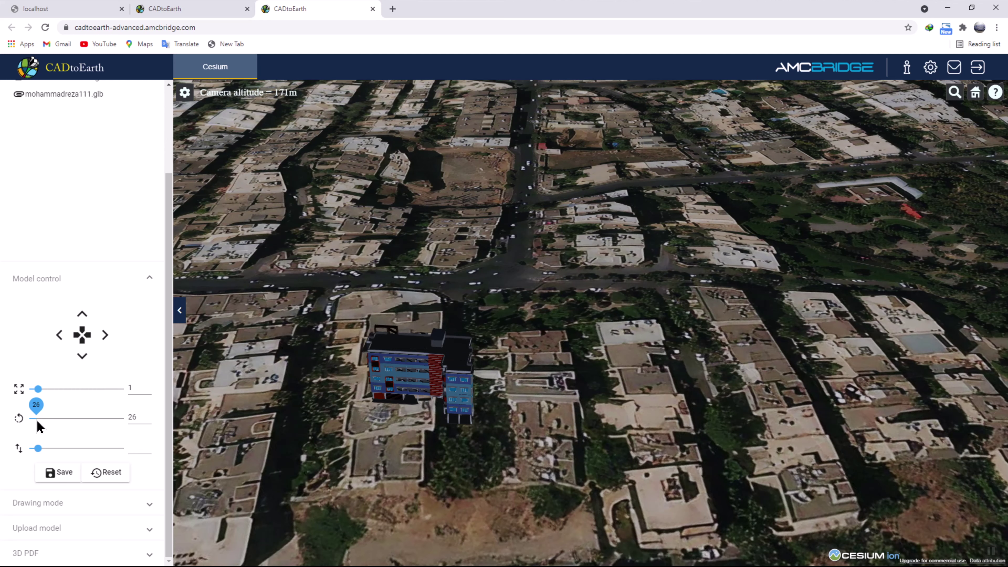
pyautogui.moveTo(37, 422); pyautogui.dragTo(34, 420)
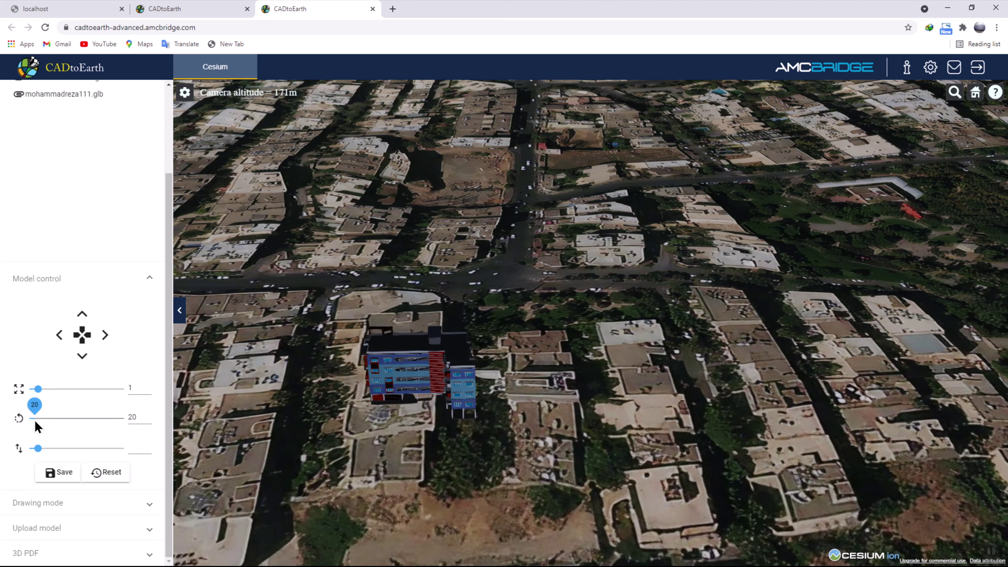
pyautogui.click(62, 343)
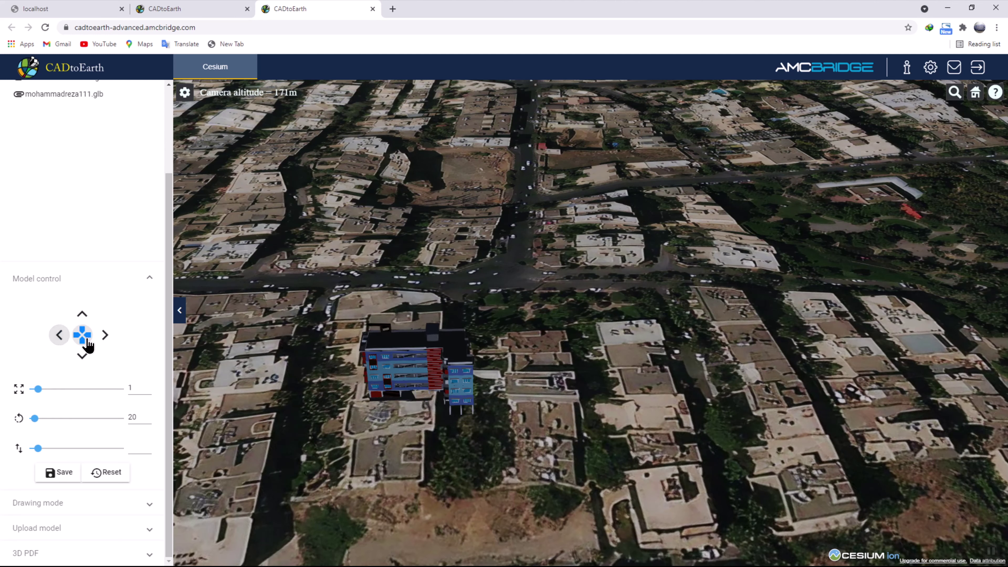
pyautogui.click(81, 357)
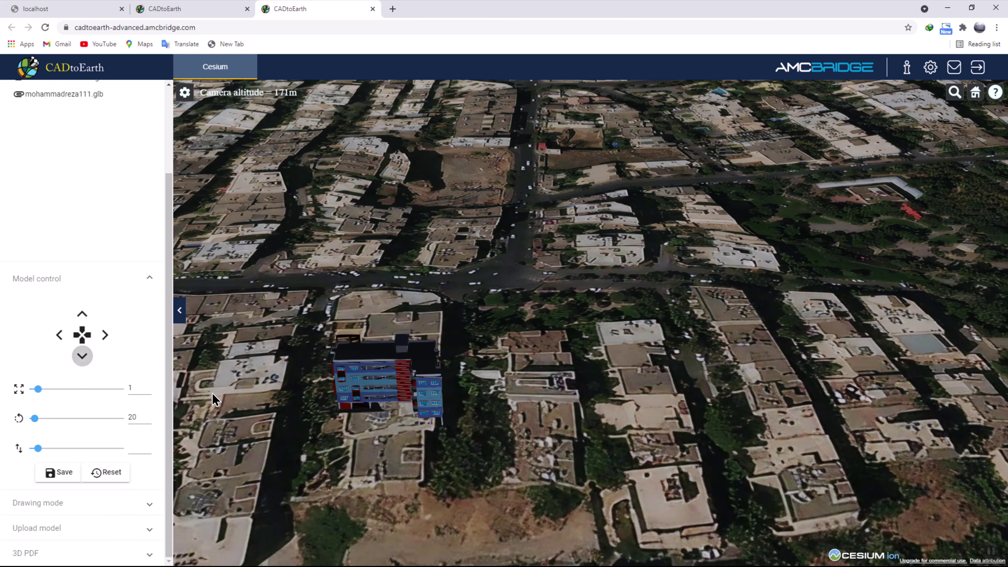
pyautogui.scroll(3, 211, 393)
pyautogui.click(179, 310)
# Export a 3D PDF with Building layer information ticked, downloading Surface3D (3).pdf.
pyautogui.moveTo(303, 418)
pyautogui.mouseDown(button='middle')
pyautogui.moveTo(660, 403)
pyautogui.moveTo(510, 408)
pyautogui.mouseUp(button='middle')
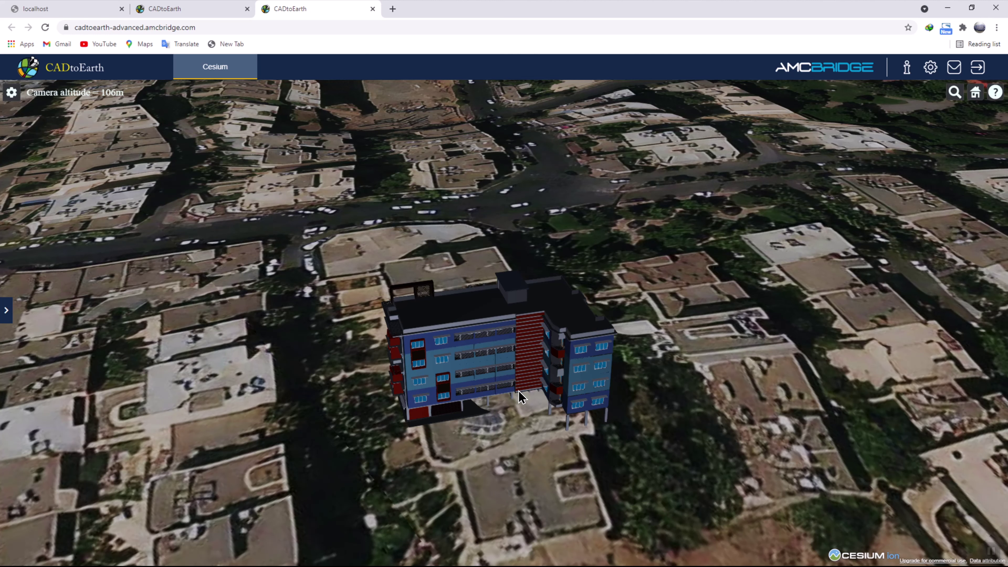
pyautogui.click(8, 314)
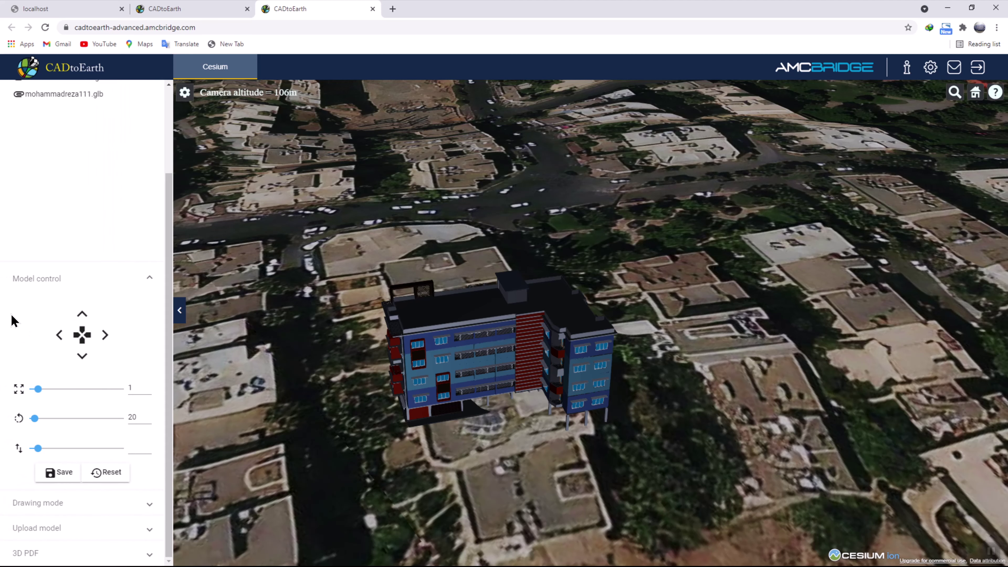
pyautogui.click(148, 282)
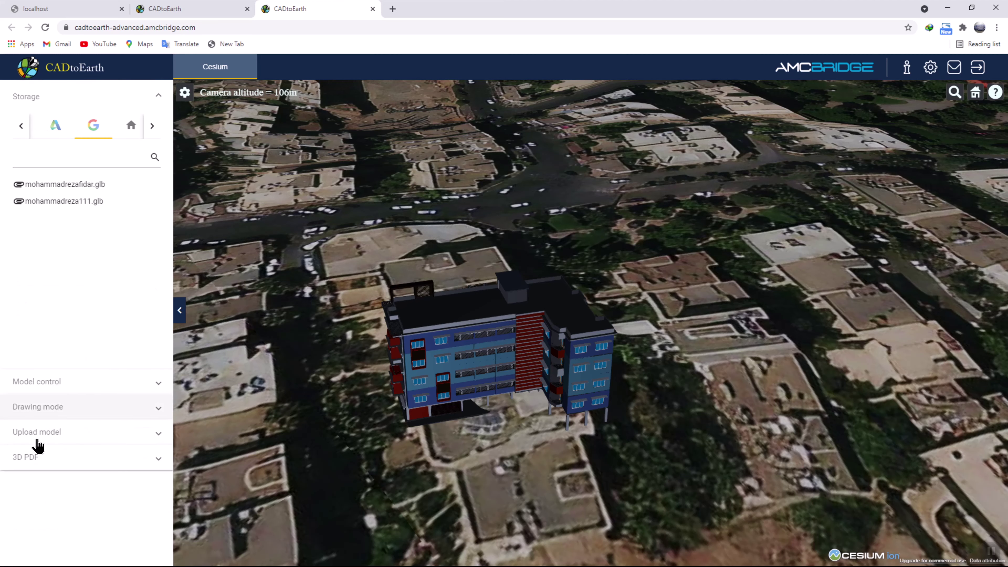
pyautogui.click(149, 464)
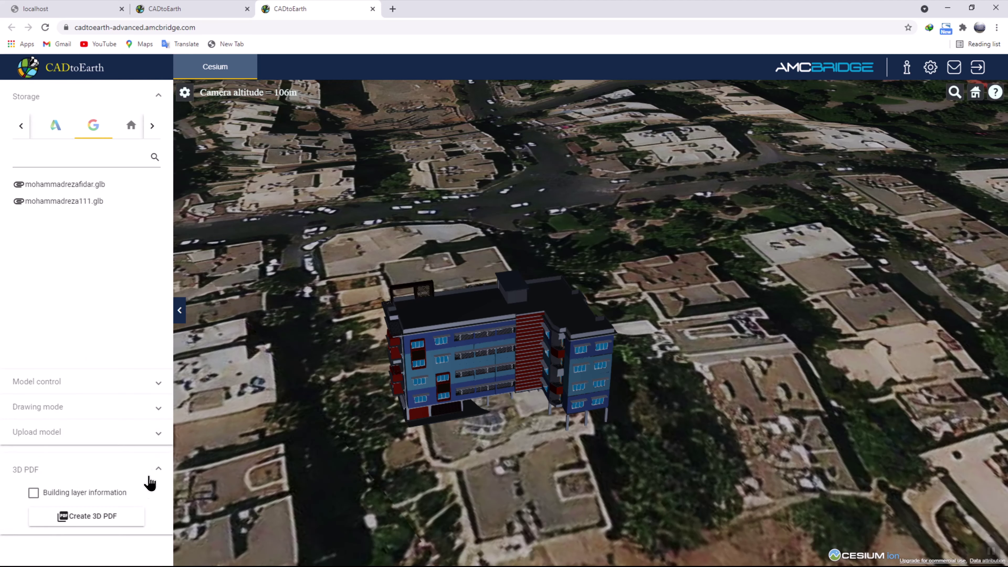
pyautogui.click(32, 494)
pyautogui.click(85, 518)
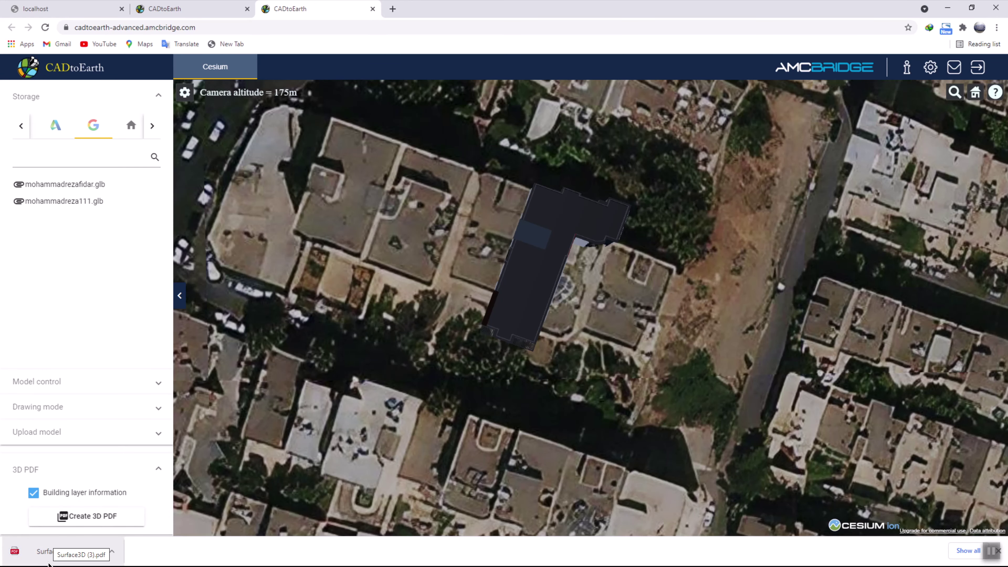
# Locate Surface3D (3).pdf in the Downloads folder and open it with Adobe Acrobat Reader DC.
pyautogui.rightClick(60, 554)
pyautogui.click(93, 532)
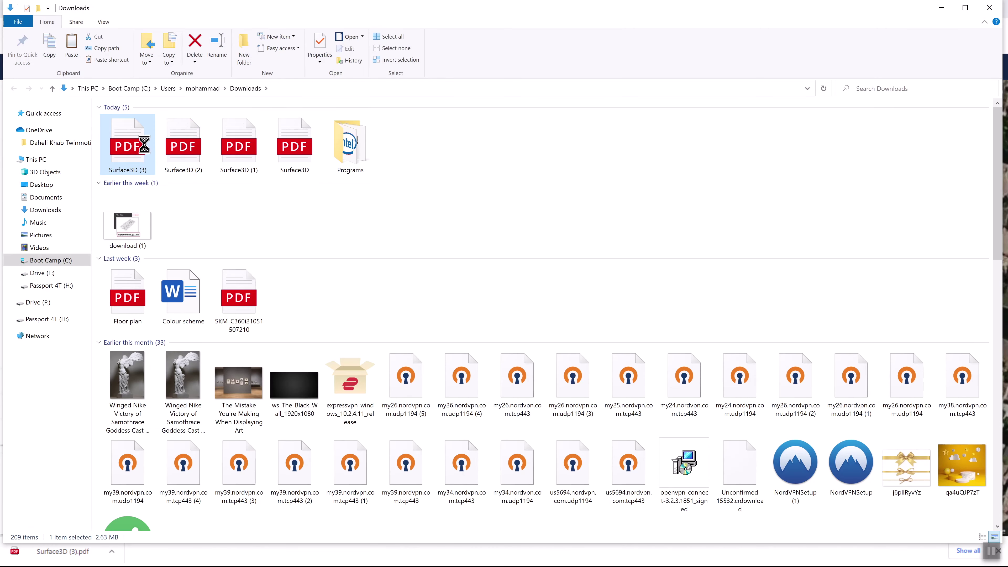
pyautogui.rightClick(144, 145)
pyautogui.moveTo(177, 241)
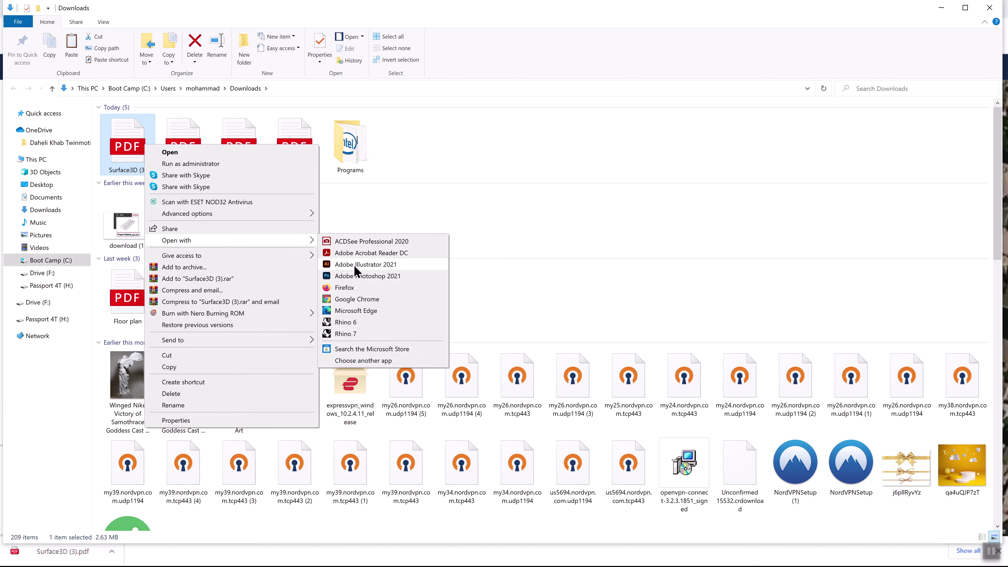
pyautogui.click(374, 258)
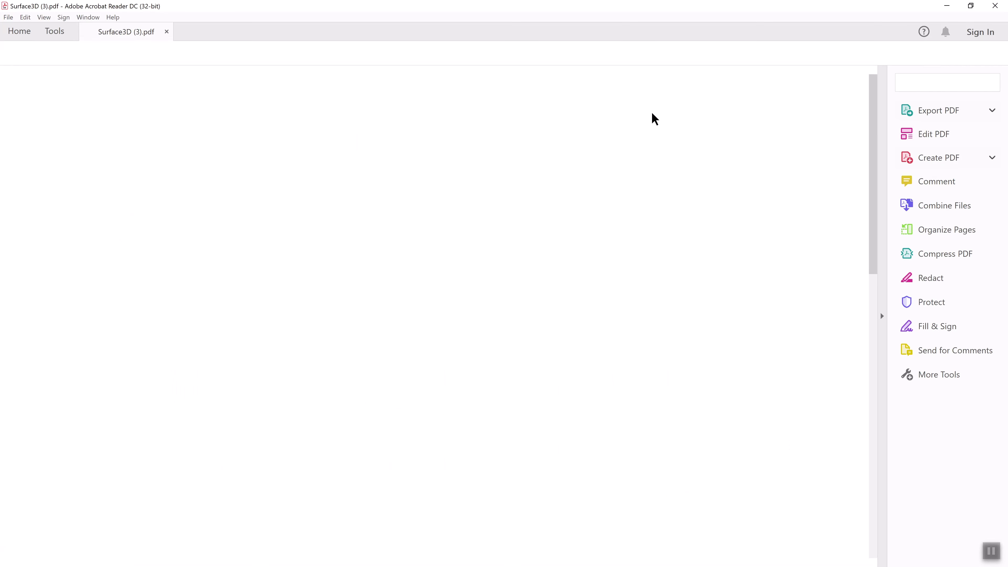
# Zoom the page to 150% and decline making Acrobat the default PDF app.
pyautogui.scroll(-2, 676, 171)
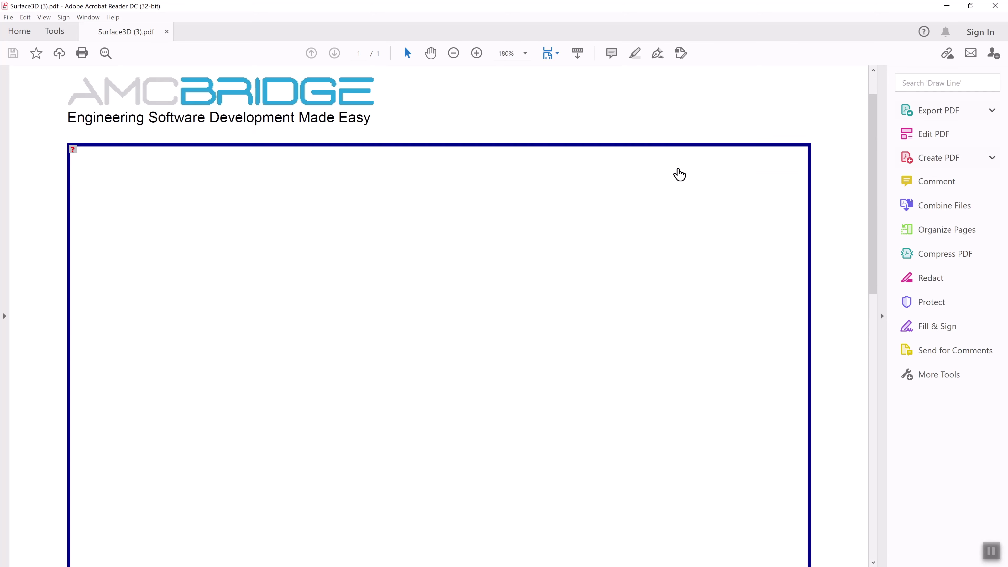
pyautogui.scroll(-3, 678, 175)
pyautogui.scroll(-3, 676, 174)
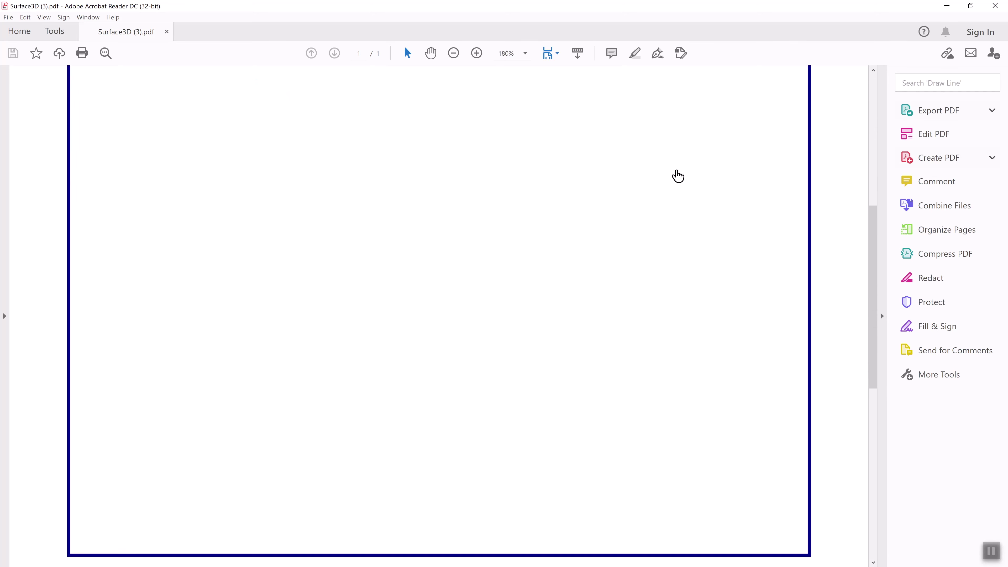
pyautogui.click(453, 56)
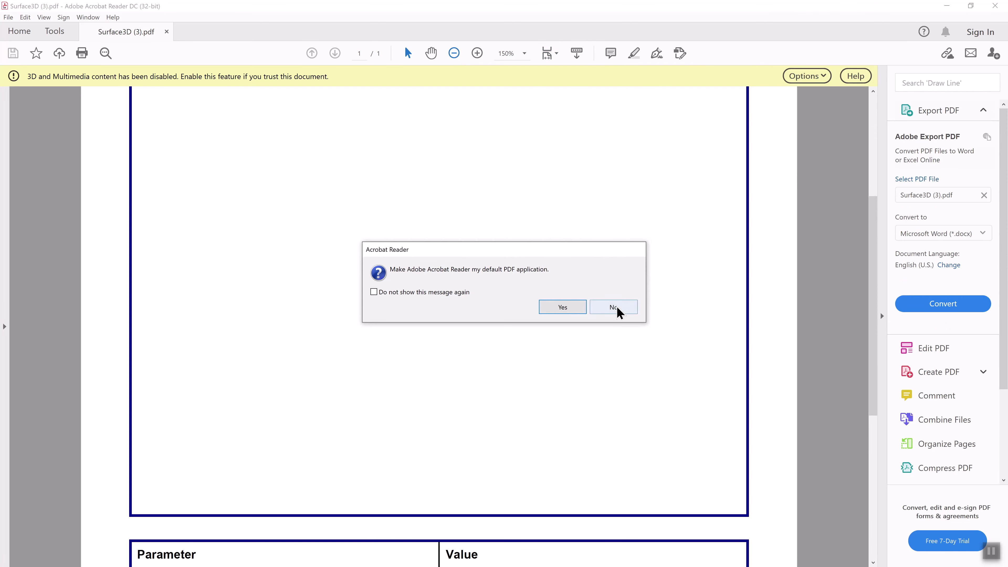
pyautogui.click(616, 309)
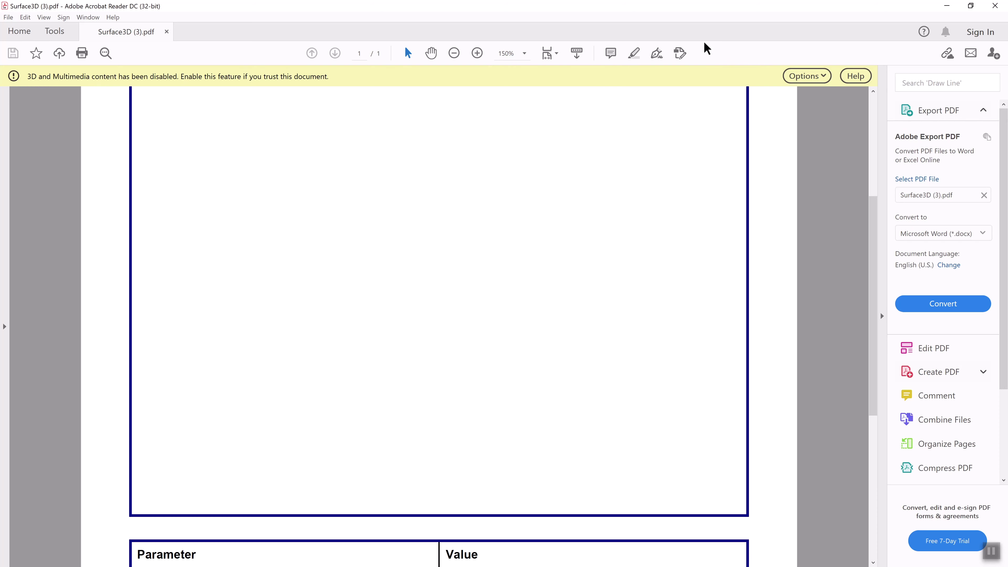
# Always trust the document and activate the embedded 3D terrain model.
pyautogui.click(822, 75)
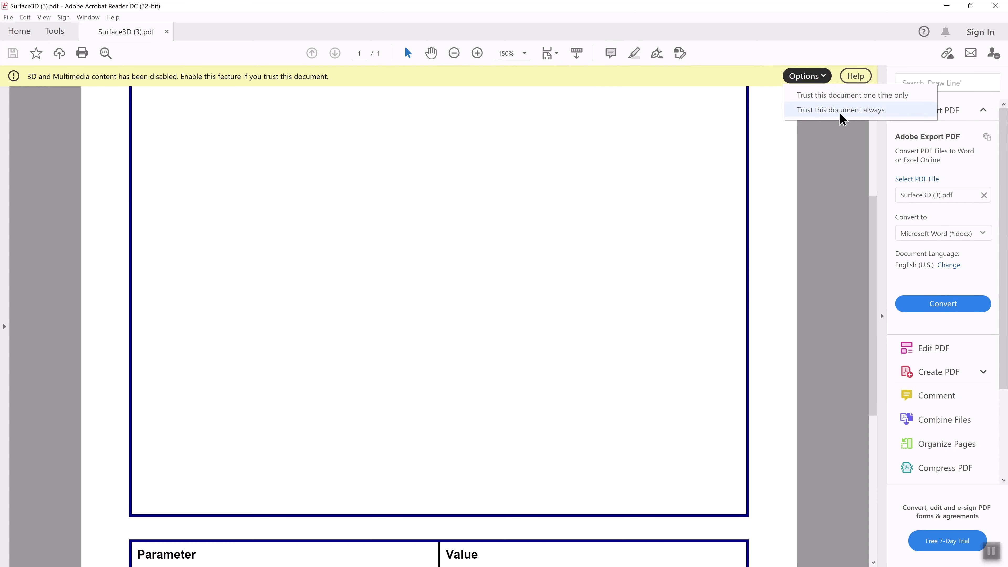
pyautogui.click(840, 114)
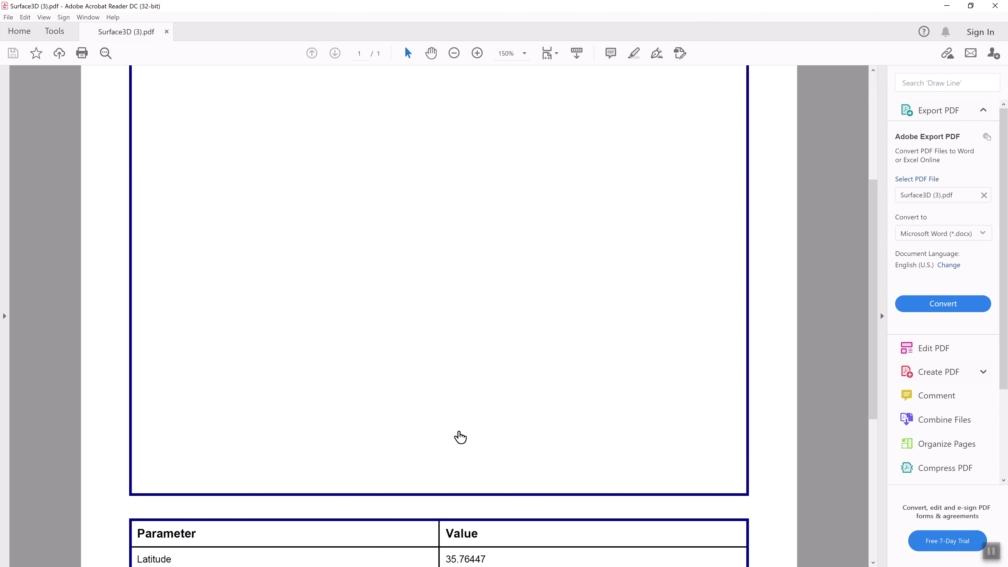
pyautogui.scroll(1, 461, 437)
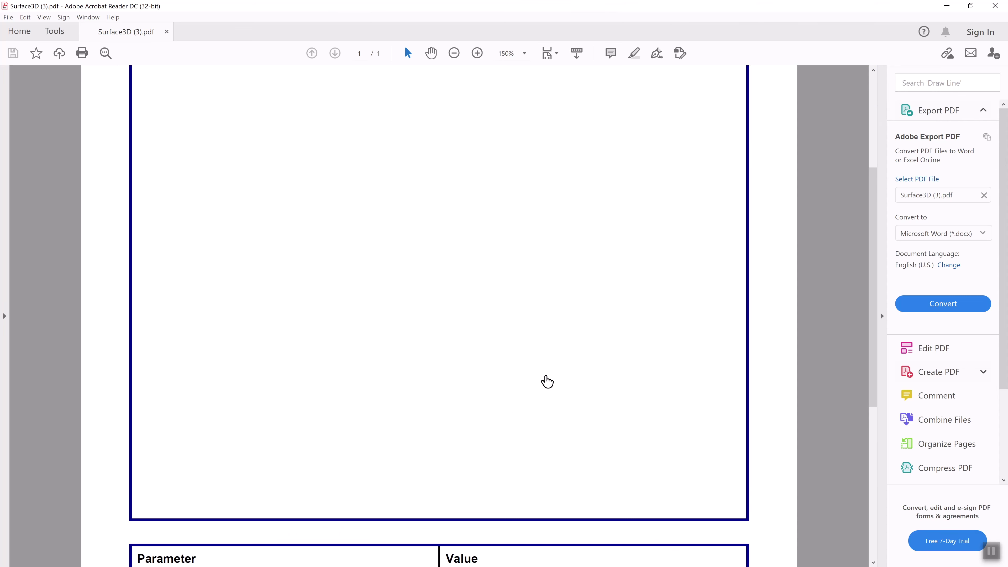
pyautogui.keyDown('ctrl'); pyautogui.scroll(-2, 547, 381); pyautogui.keyUp('ctrl')
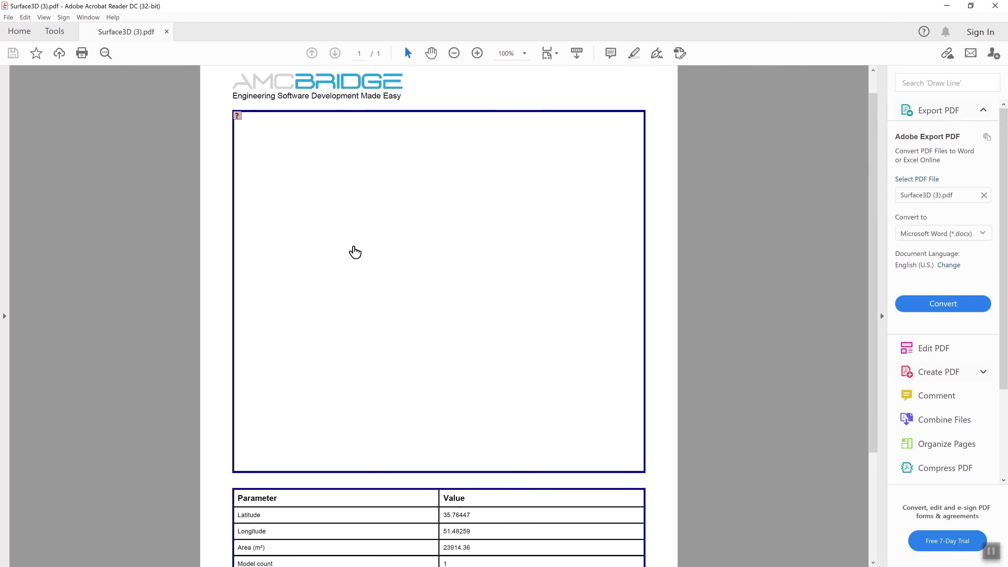
pyautogui.click(414, 314)
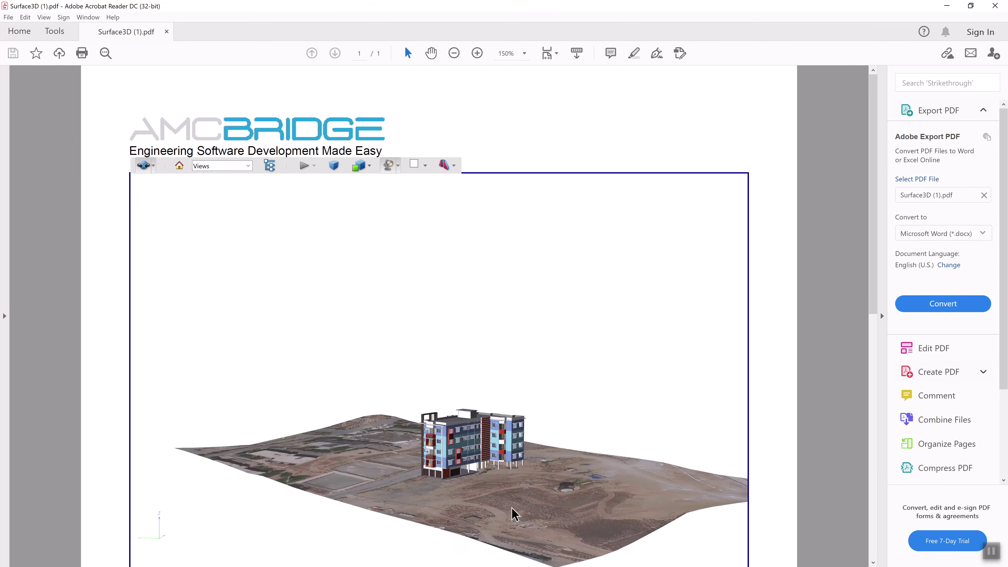
# Orbit and zoom the terrain and building to view them from new angles.
pyautogui.moveTo(514, 514)
pyautogui.mouseDown()
pyautogui.moveTo(668, 536)
pyautogui.moveTo(446, 508)
pyautogui.moveTo(560, 480)
pyautogui.moveTo(574, 506)
pyautogui.moveTo(371, 520)
pyautogui.moveTo(212, 505)
pyautogui.moveTo(585, 508)
pyautogui.moveTo(492, 521)
pyautogui.moveTo(763, 509)
pyautogui.moveTo(704, 522)
pyautogui.moveTo(582, 519)
pyautogui.mouseUp()
pyautogui.scroll(3, 430, 501)
pyautogui.scroll(3, 430, 501)
pyautogui.scroll(-2, 582, 519)
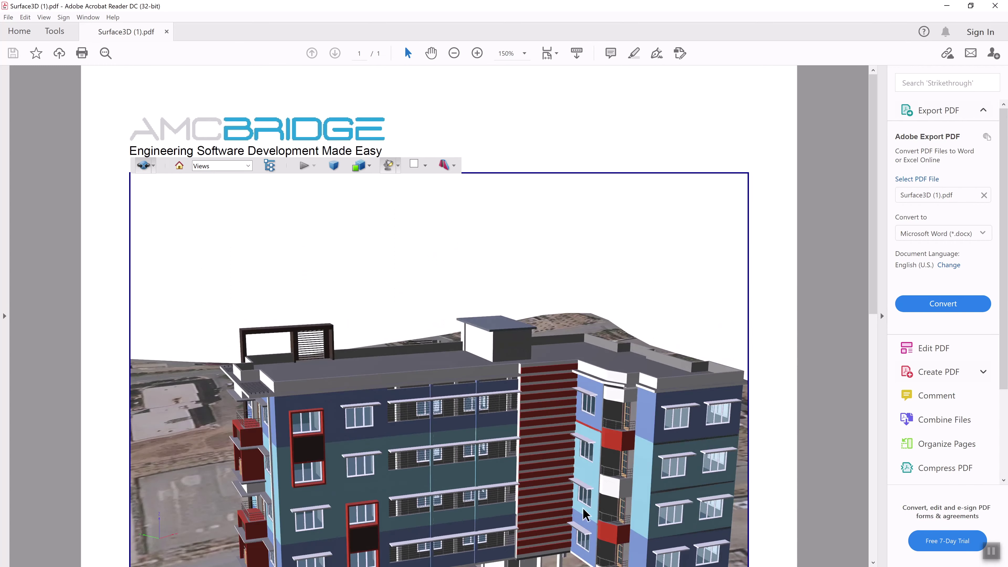
pyautogui.scroll(-3, 582, 519)
pyautogui.scroll(-5, 583, 496)
pyautogui.moveTo(585, 472); pyautogui.dragTo(493, 501)
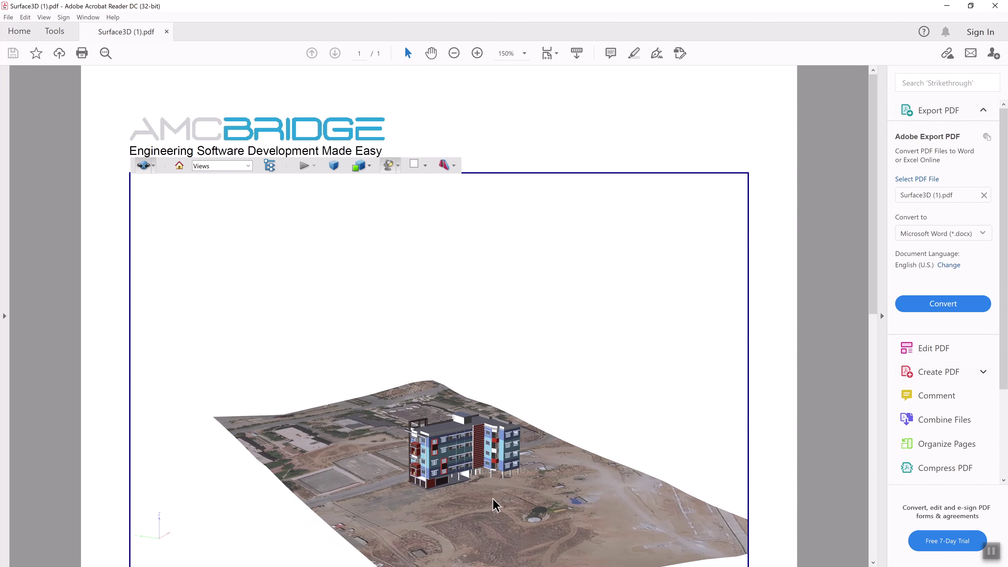
pyautogui.scroll(2, 494, 501)
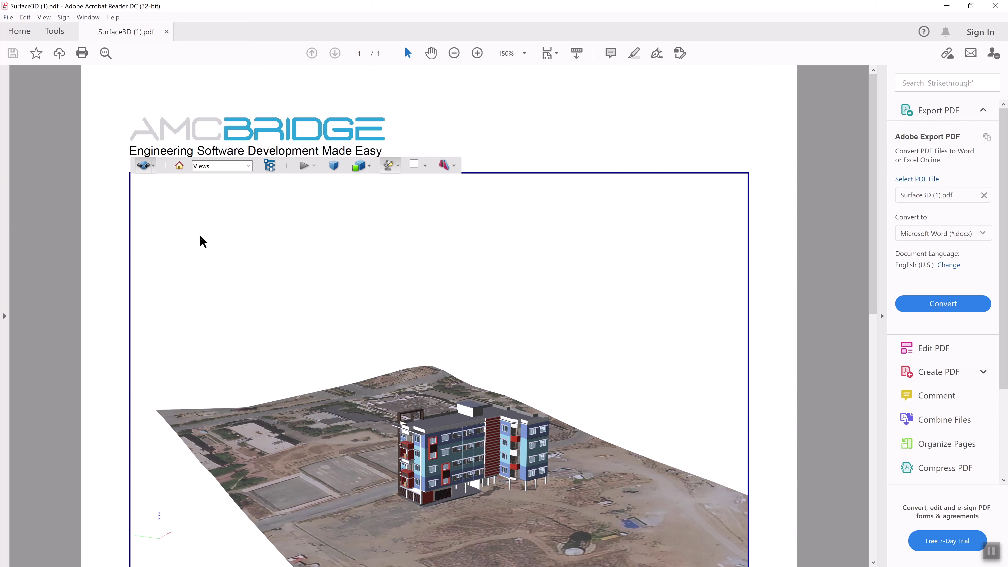
# Switch the 3D navigation tool to Zoom, then back to Rotate.
pyautogui.click(144, 166)
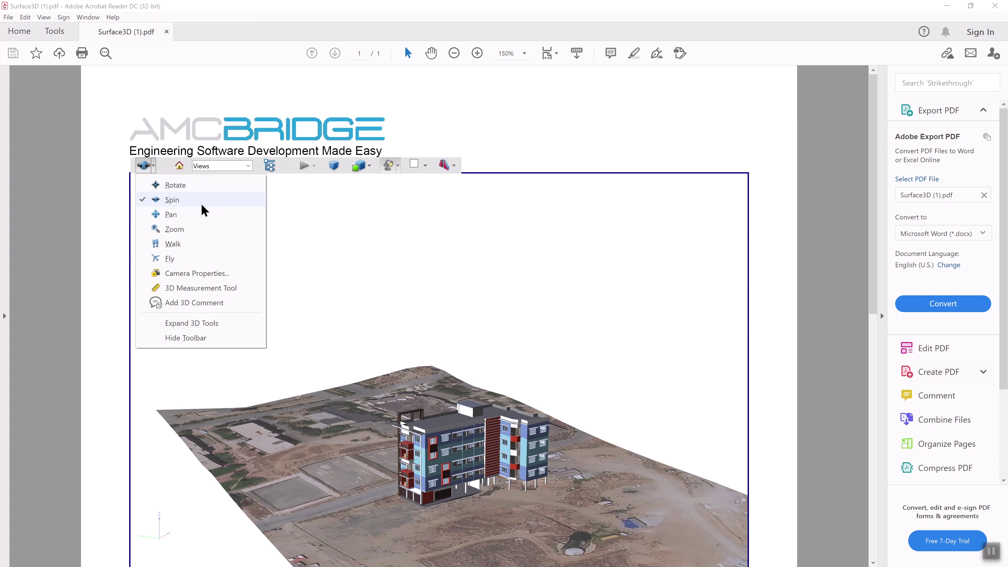
pyautogui.click(191, 229)
pyautogui.scroll(-3, 196, 219)
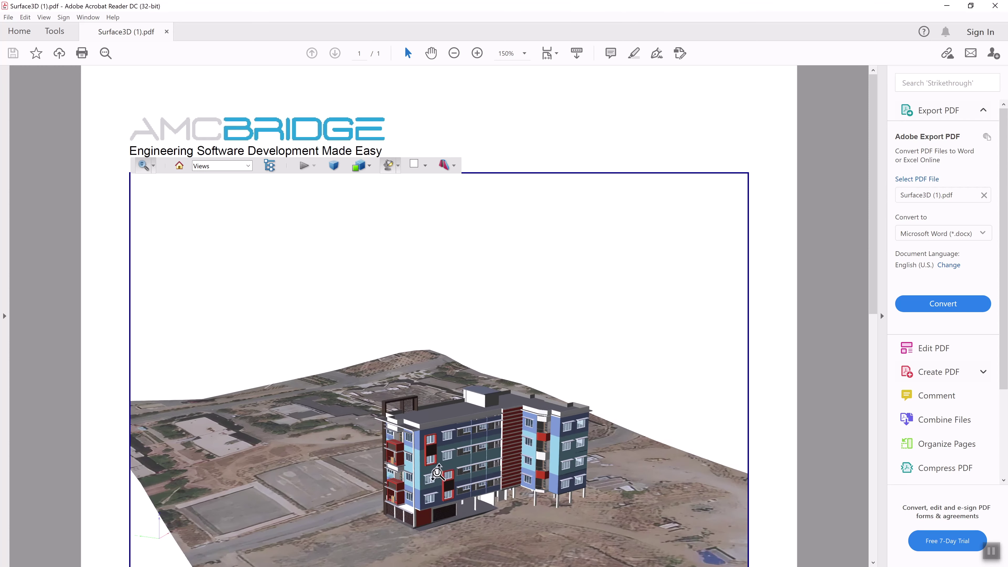
pyautogui.click(153, 165)
pyautogui.click(167, 186)
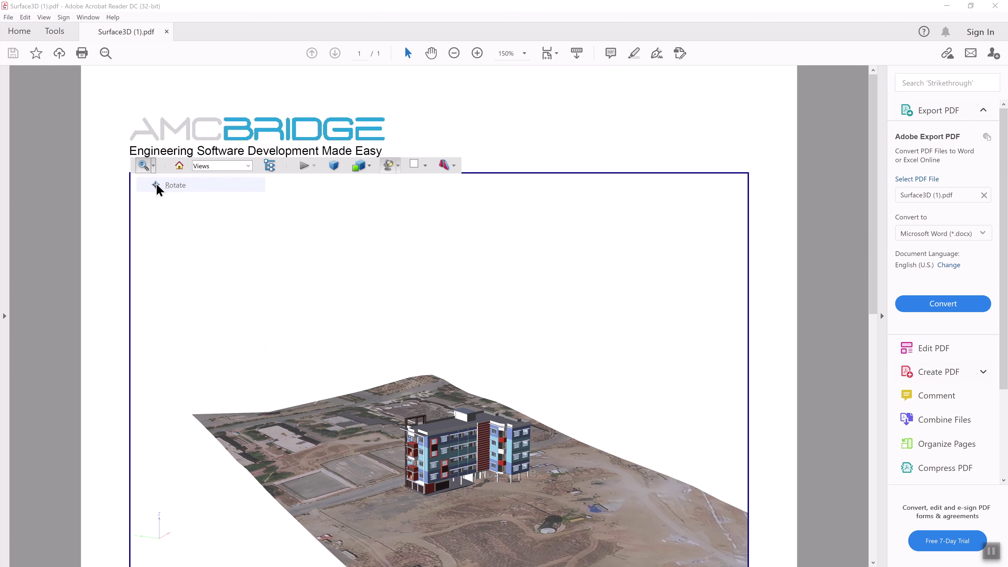
# Cycle the 3D lighting through Blue Lights and Night Lights, ending on Day Lights.
pyautogui.click(389, 165)
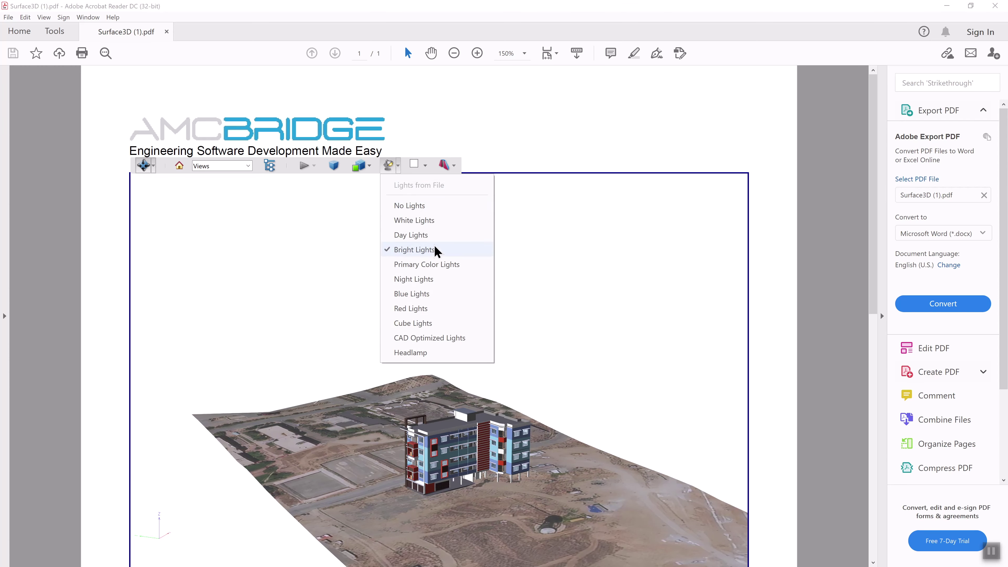
pyautogui.click(427, 296)
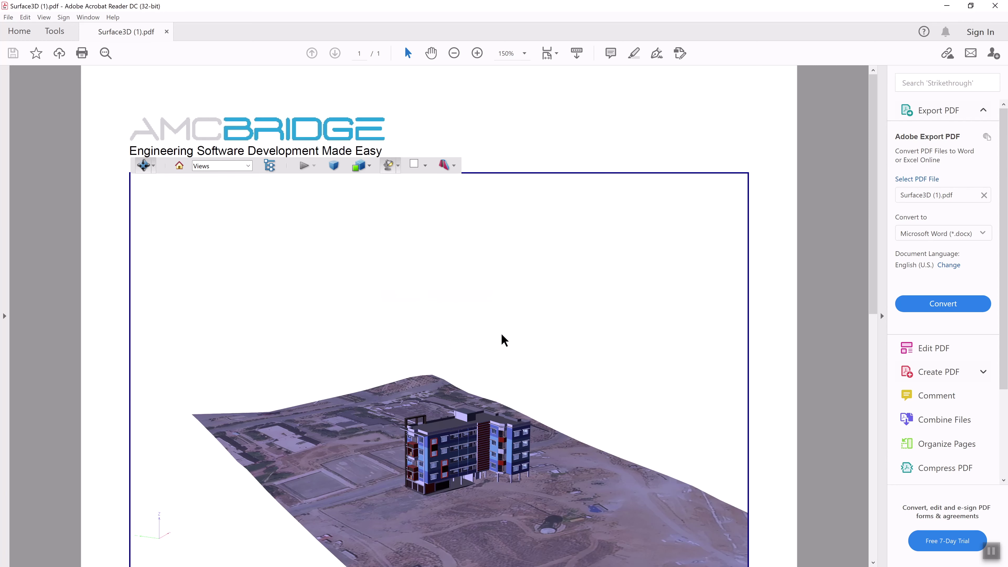
pyautogui.click(398, 166)
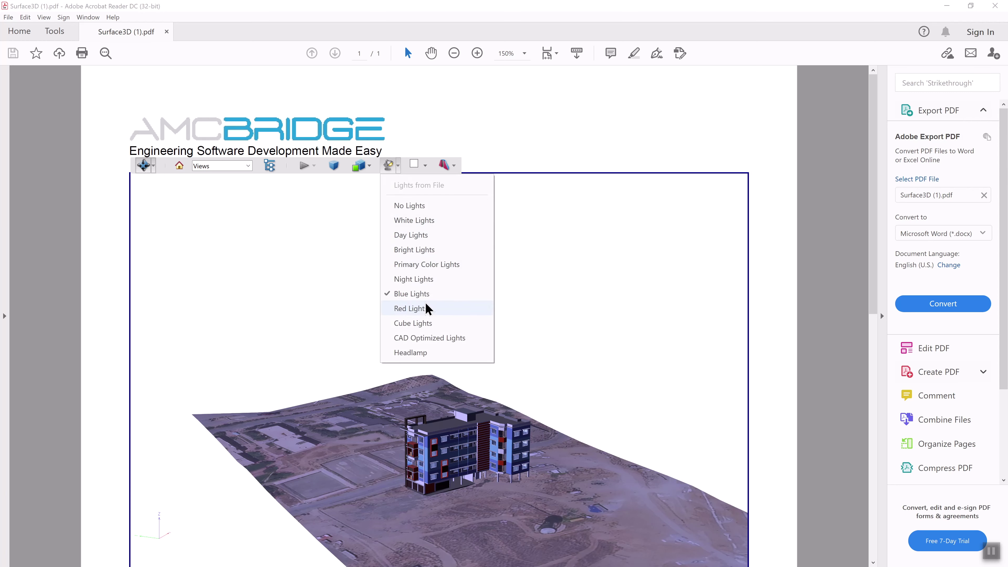
pyautogui.click(420, 282)
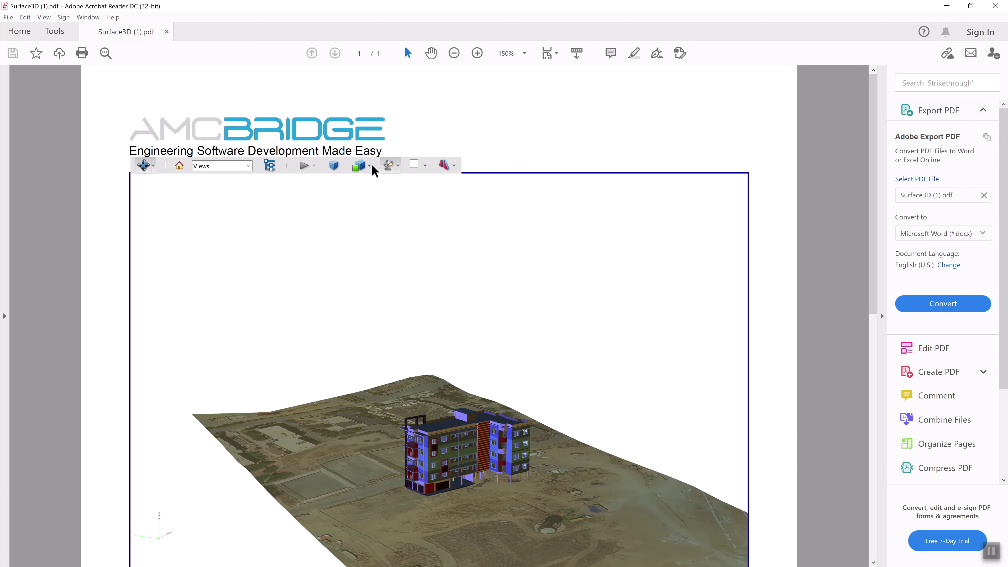
pyautogui.click(397, 166)
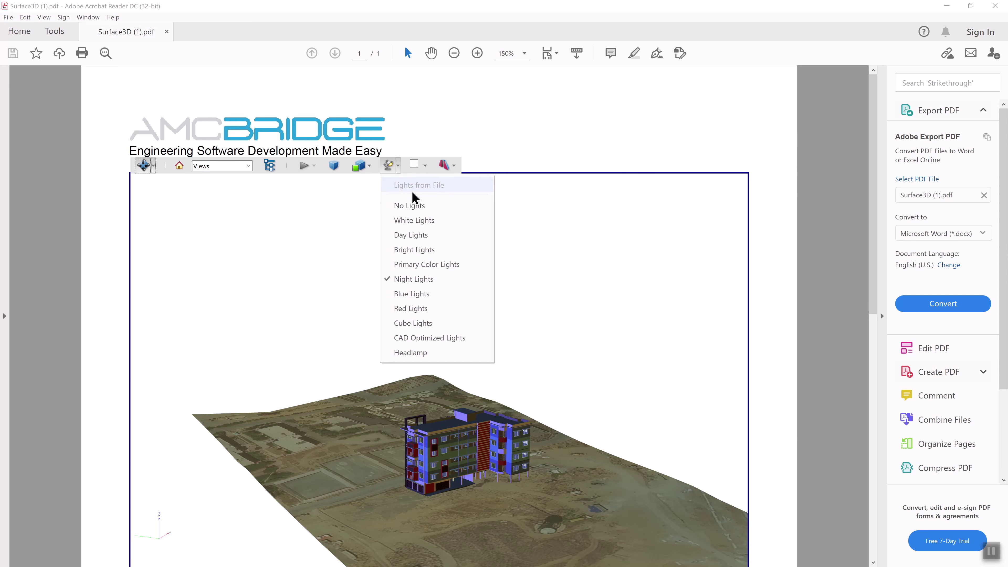
pyautogui.click(410, 235)
pyautogui.scroll(3, 506, 522)
pyautogui.scroll(2, 506, 522)
pyautogui.scroll(-2, 517, 525)
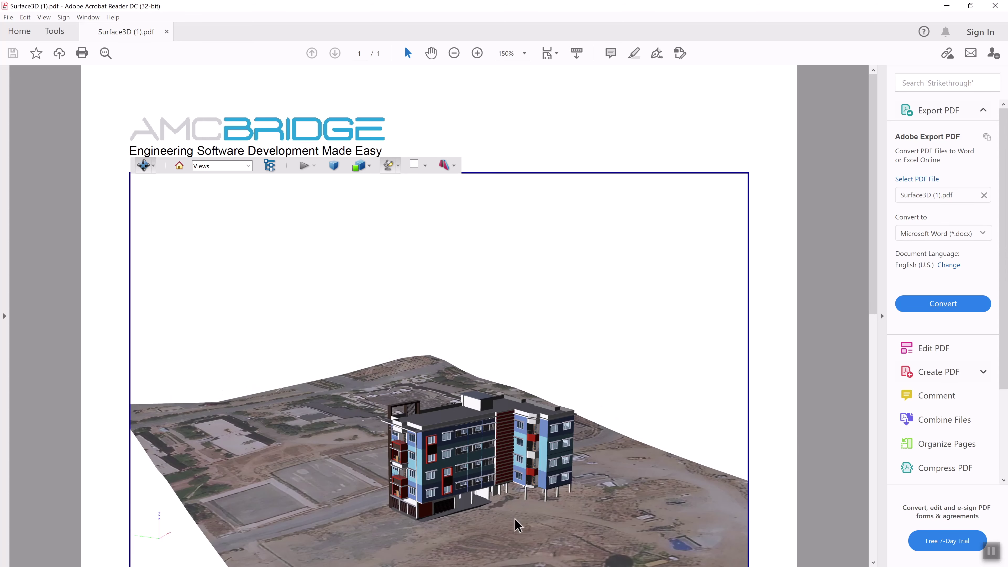
pyautogui.scroll(2, 517, 525)
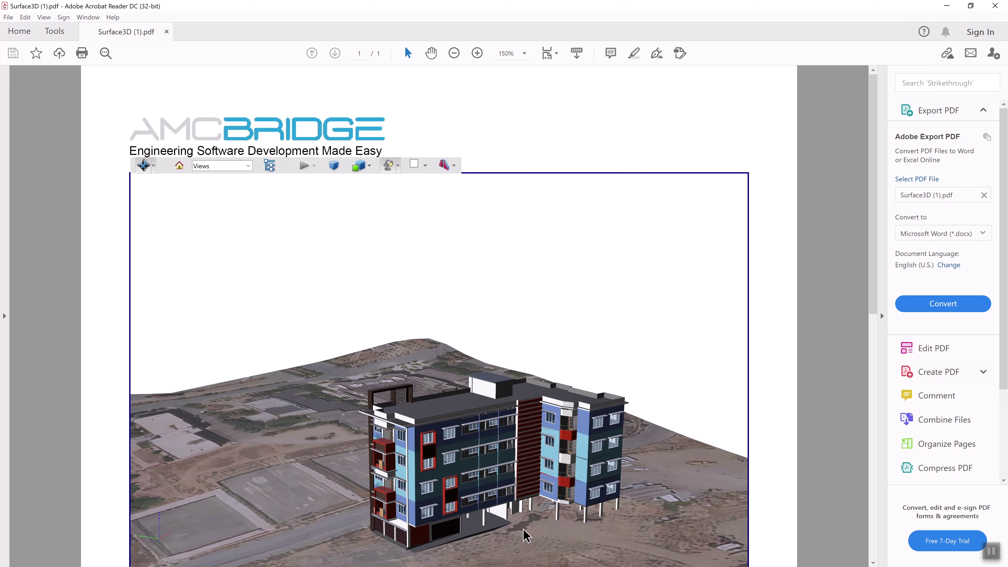
# Turn on a cross section through the model and zoom in and out to view it.
pyautogui.click(453, 166)
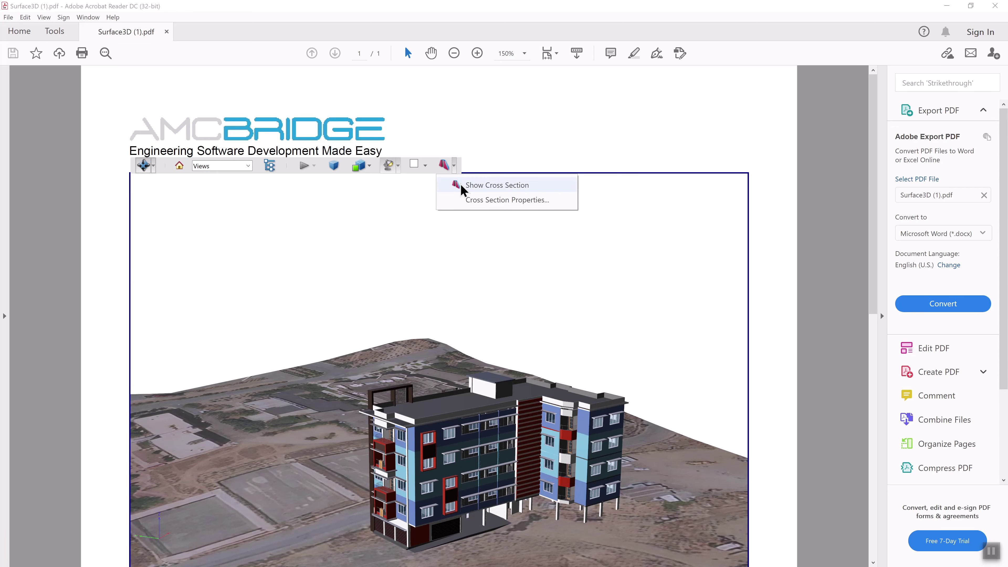
pyautogui.click(462, 185)
pyautogui.scroll(-2, 474, 261)
pyautogui.scroll(-2, 479, 331)
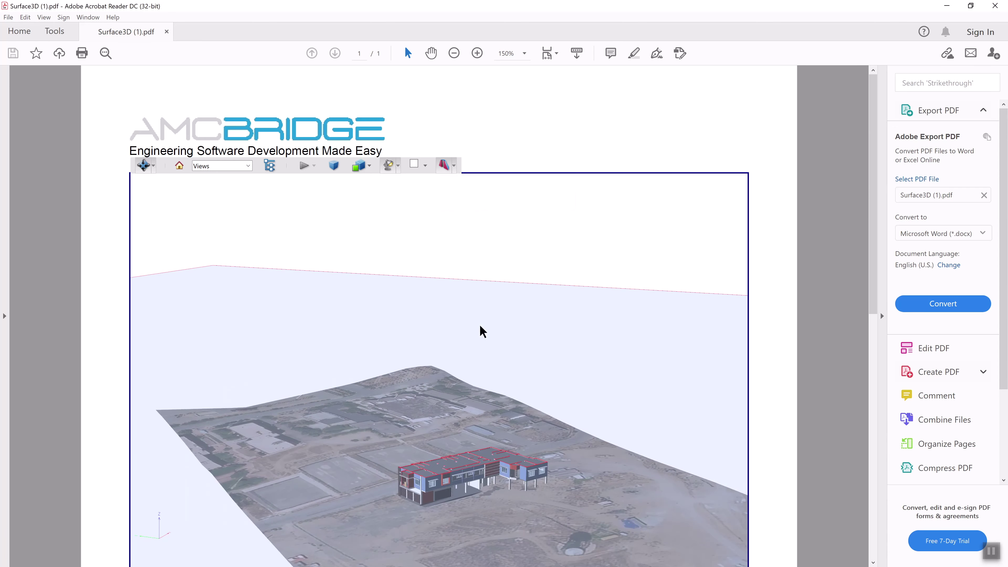
pyautogui.scroll(-2, 486, 299)
pyautogui.scroll(-2, 464, 473)
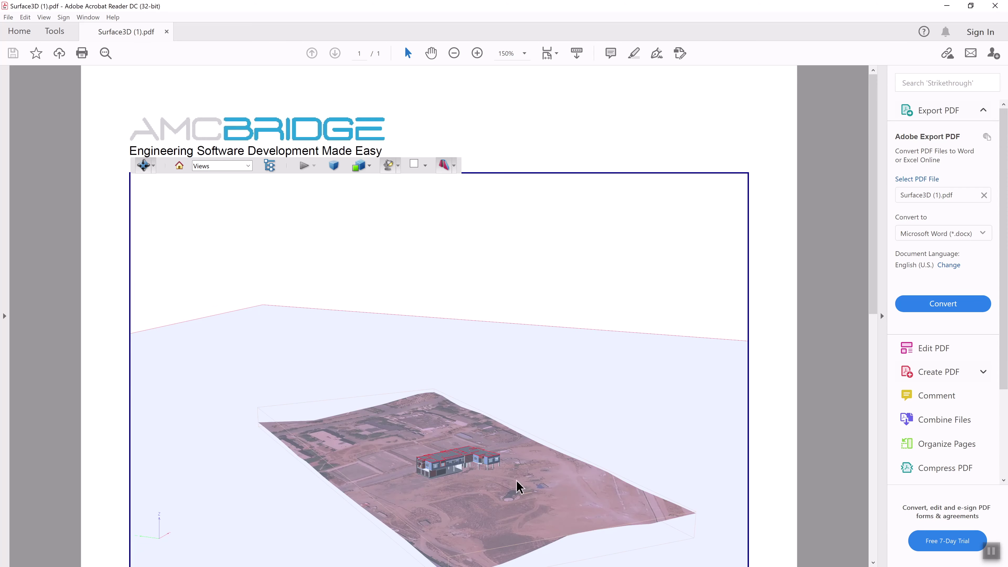
pyautogui.scroll(2, 496, 493)
pyautogui.scroll(2, 496, 528)
pyautogui.scroll(2, 548, 544)
pyautogui.scroll(2, 499, 520)
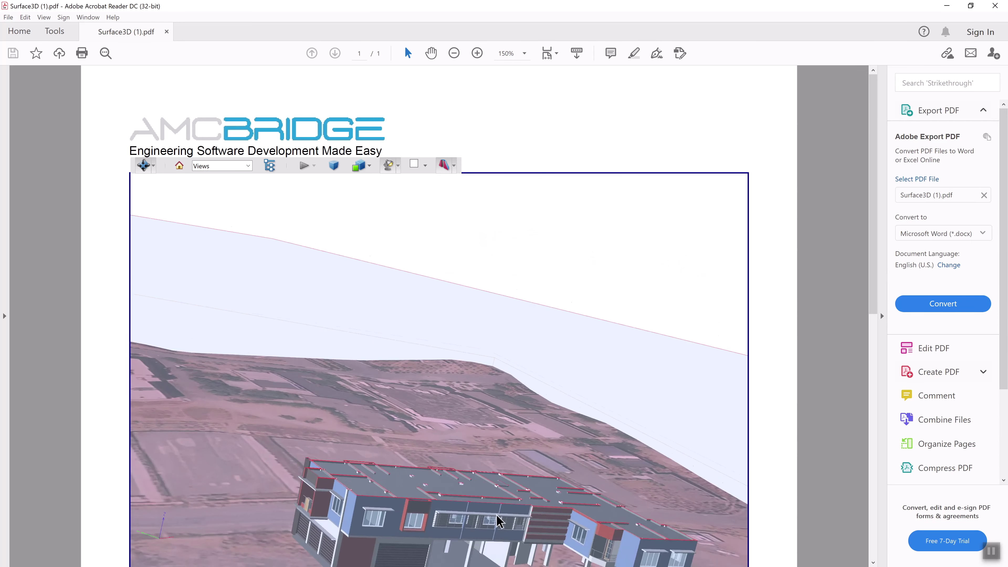
pyautogui.scroll(-2, 498, 520)
pyautogui.scroll(-2, 480, 472)
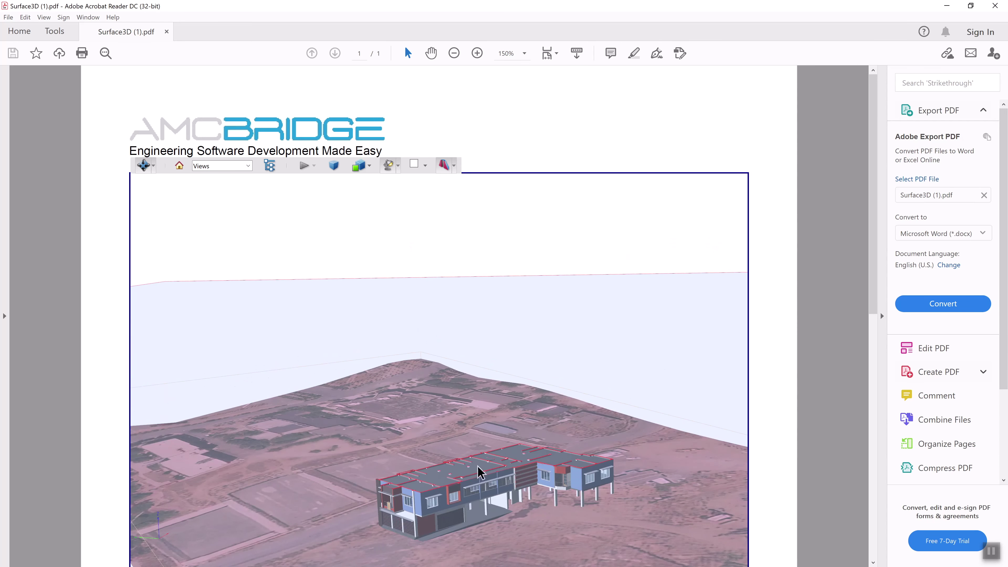
# Rotate the site, then drag the Cross Section Properties Offset down to 1%.
pyautogui.click(154, 165)
pyautogui.click(170, 197)
pyautogui.moveTo(569, 545)
pyautogui.mouseDown()
pyautogui.moveTo(483, 551)
pyautogui.moveTo(466, 542)
pyautogui.moveTo(443, 475)
pyautogui.moveTo(461, 462)
pyautogui.moveTo(514, 474)
pyautogui.mouseUp()
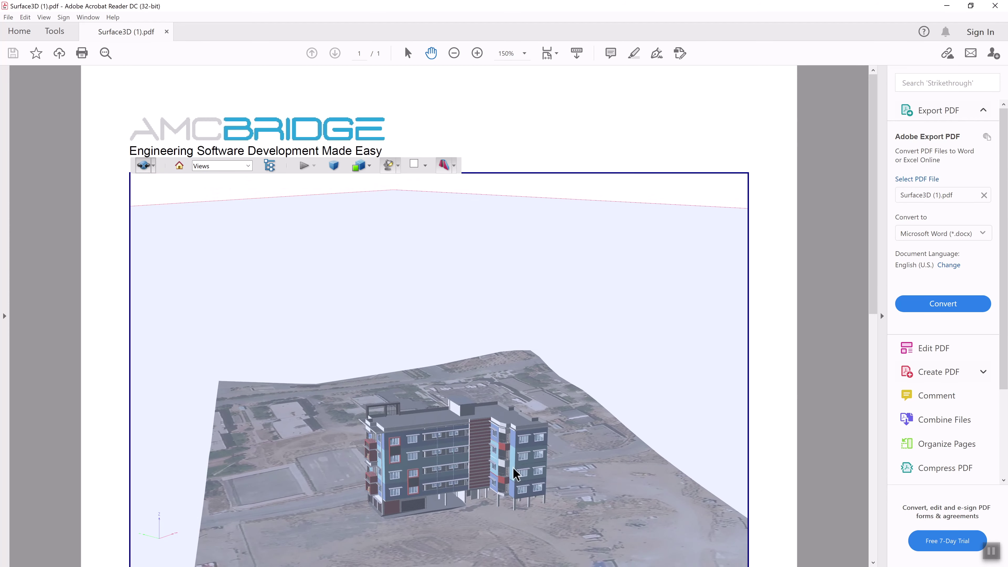
pyautogui.click(454, 166)
pyautogui.click(475, 202)
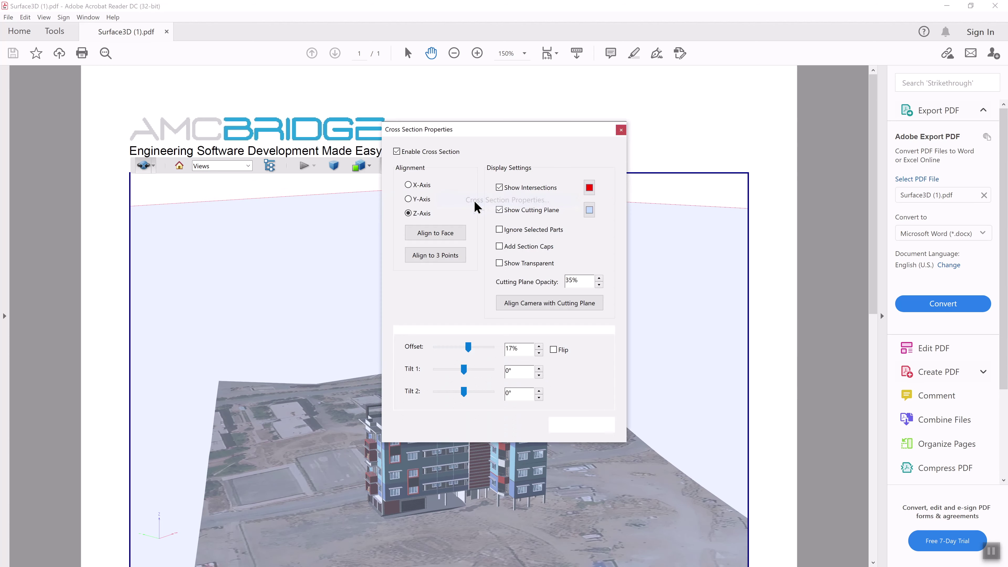
pyautogui.moveTo(504, 128)
pyautogui.mouseDown()
pyautogui.moveTo(754, 135)
pyautogui.moveTo(753, 100)
pyautogui.mouseUp()
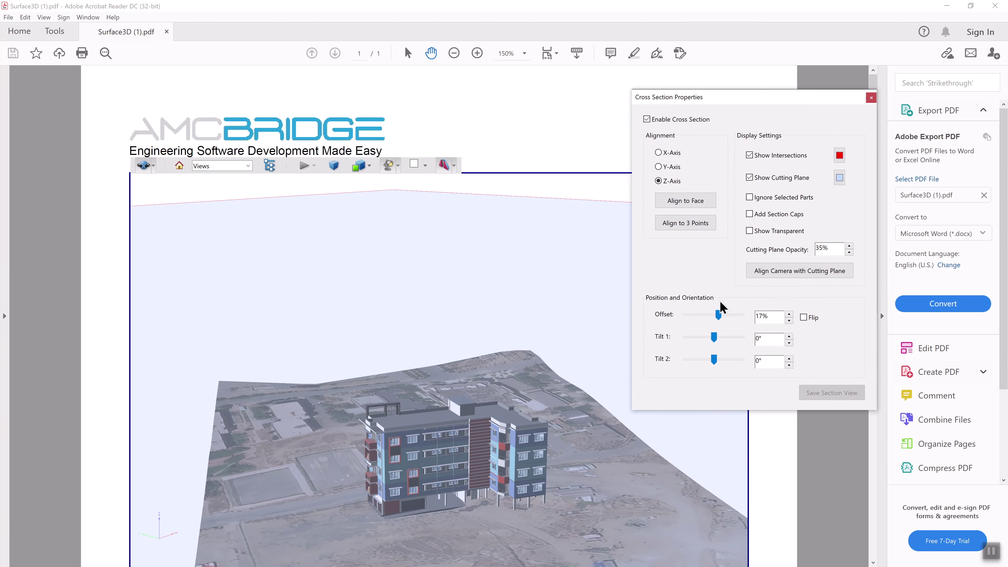
pyautogui.moveTo(717, 314); pyautogui.dragTo(716, 314)
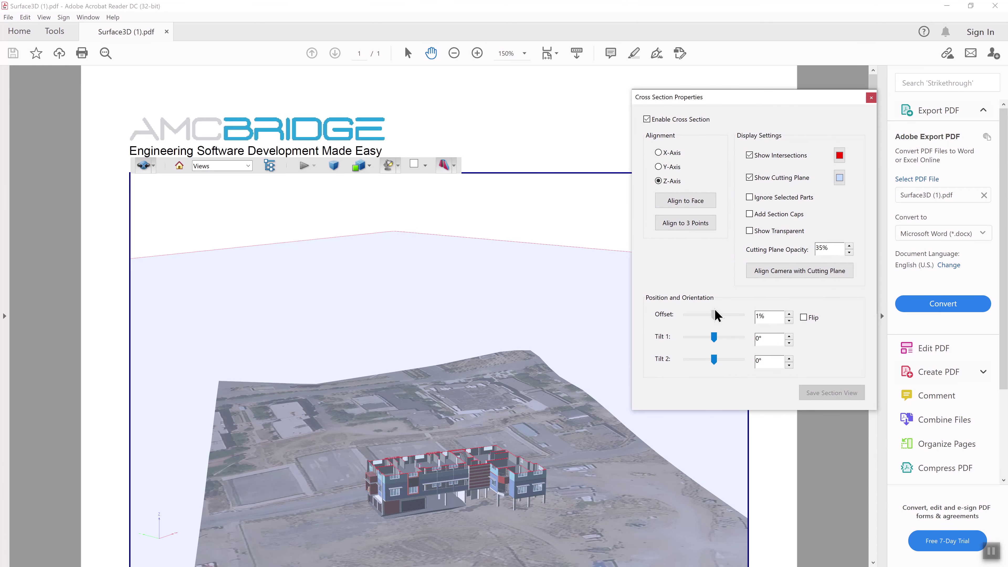
# Try green and light yellow 3D backgrounds, then set the background to white.
pyautogui.click(444, 165)
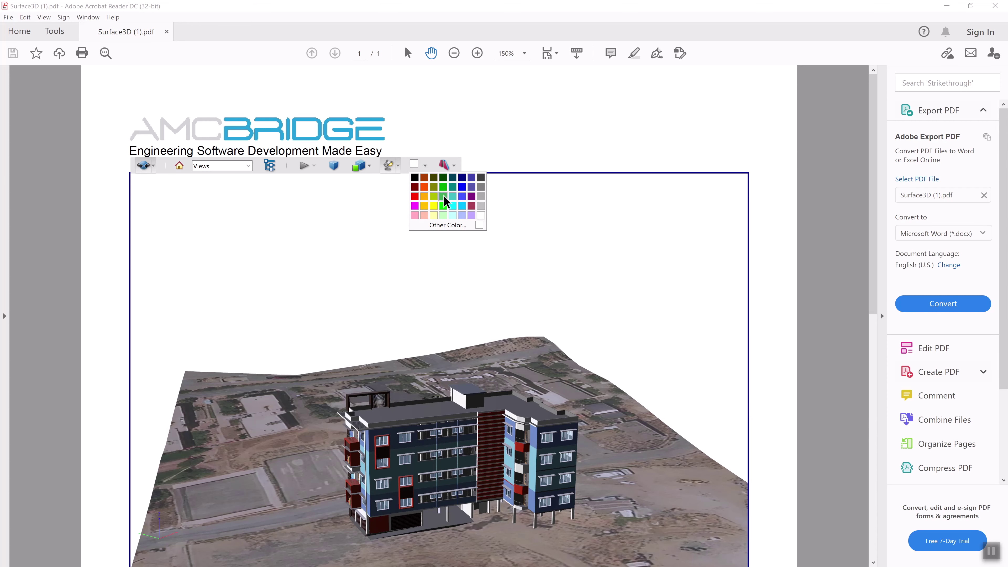
pyautogui.click(444, 196)
pyautogui.click(425, 166)
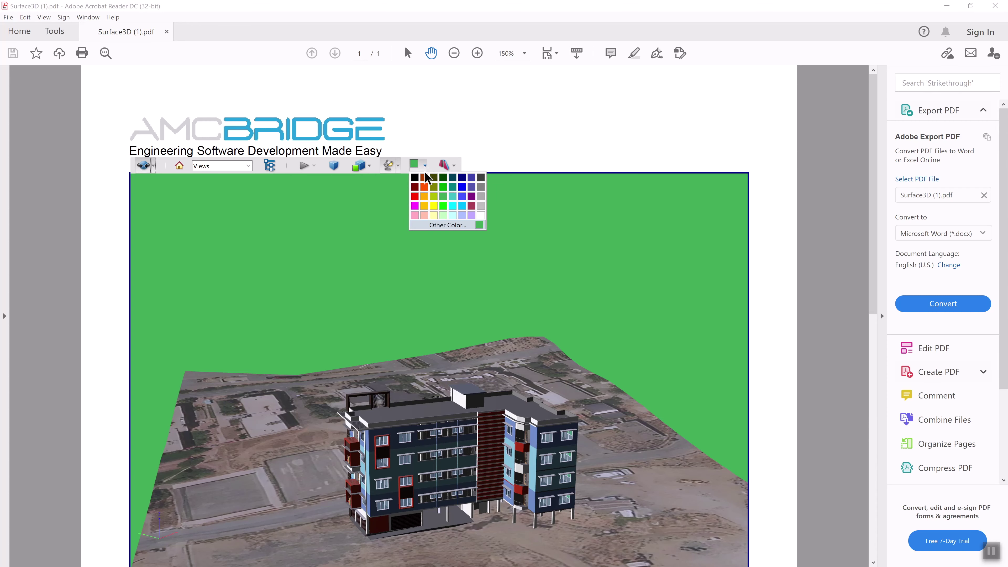
pyautogui.click(434, 211)
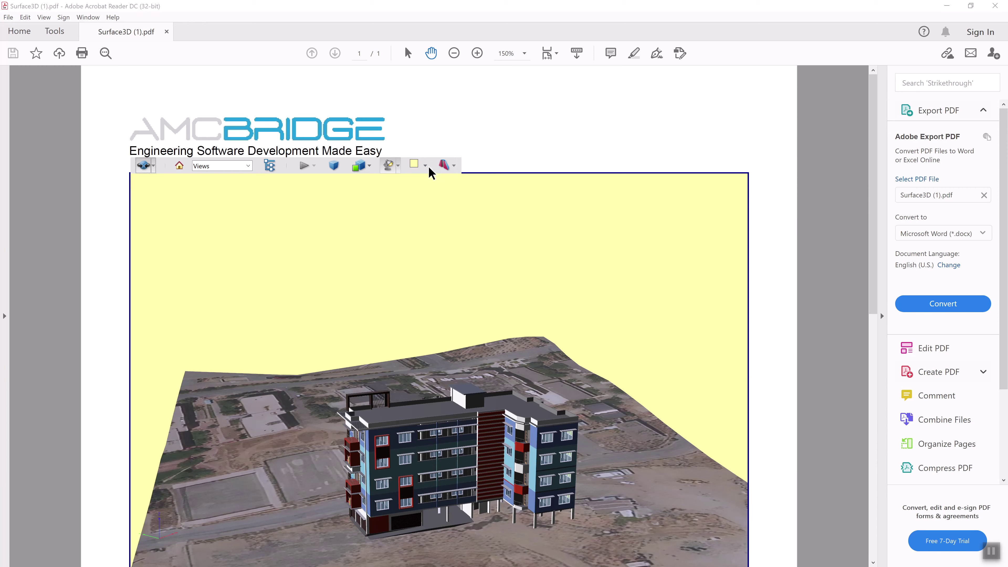
pyautogui.click(425, 166)
pyautogui.click(473, 213)
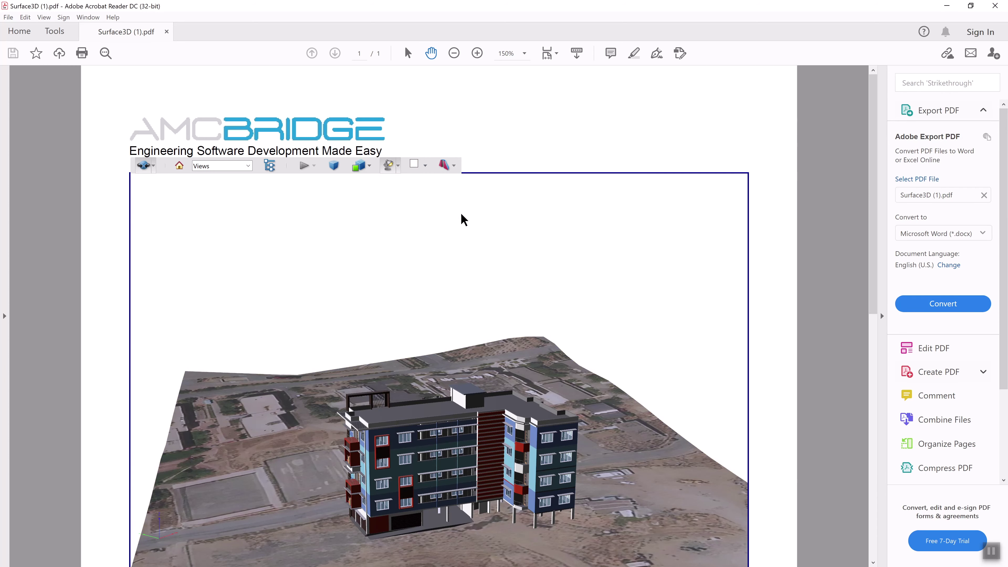
# Render the model as Illustration, then Solid Outline, orbiting closer between them.
pyautogui.click(369, 166)
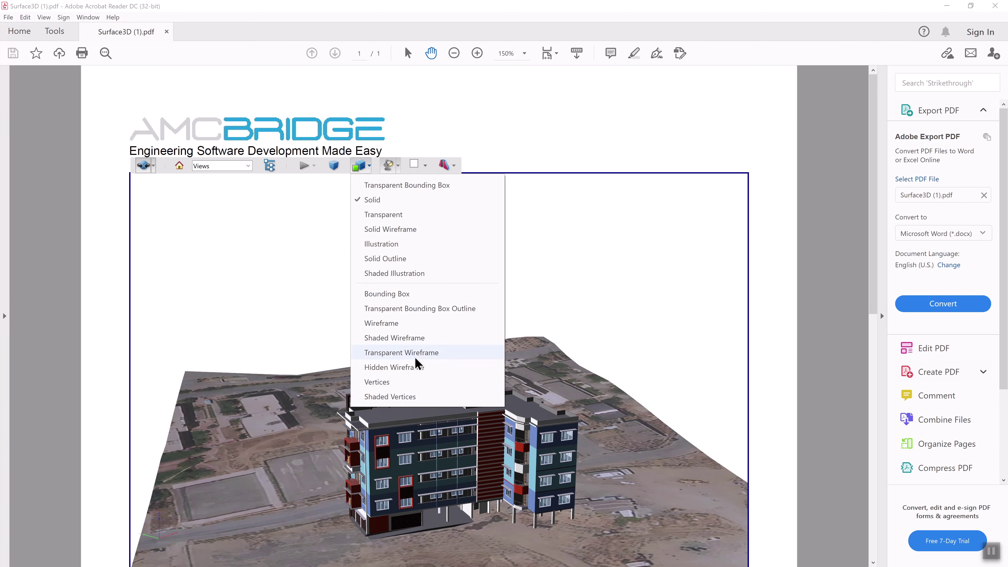
pyautogui.click(389, 244)
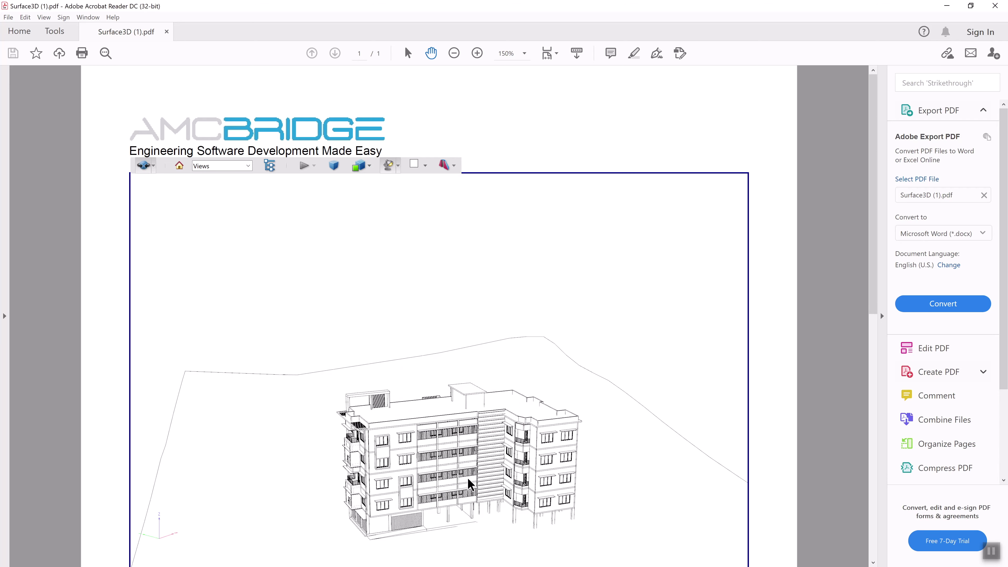
pyautogui.moveTo(472, 487)
pyautogui.mouseDown()
pyautogui.moveTo(515, 532)
pyautogui.moveTo(497, 522)
pyautogui.moveTo(452, 536)
pyautogui.moveTo(468, 536)
pyautogui.mouseUp()
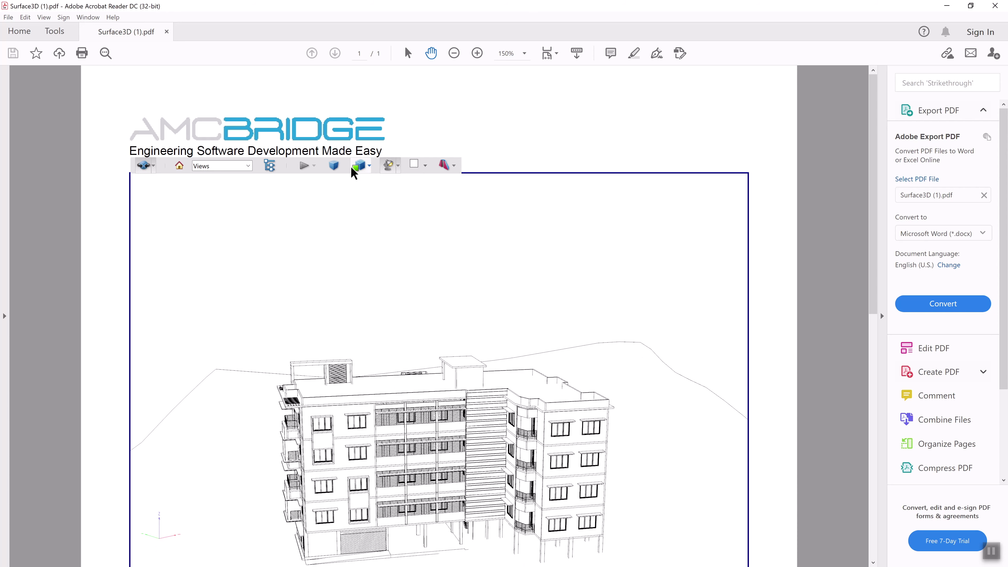
pyautogui.click(369, 168)
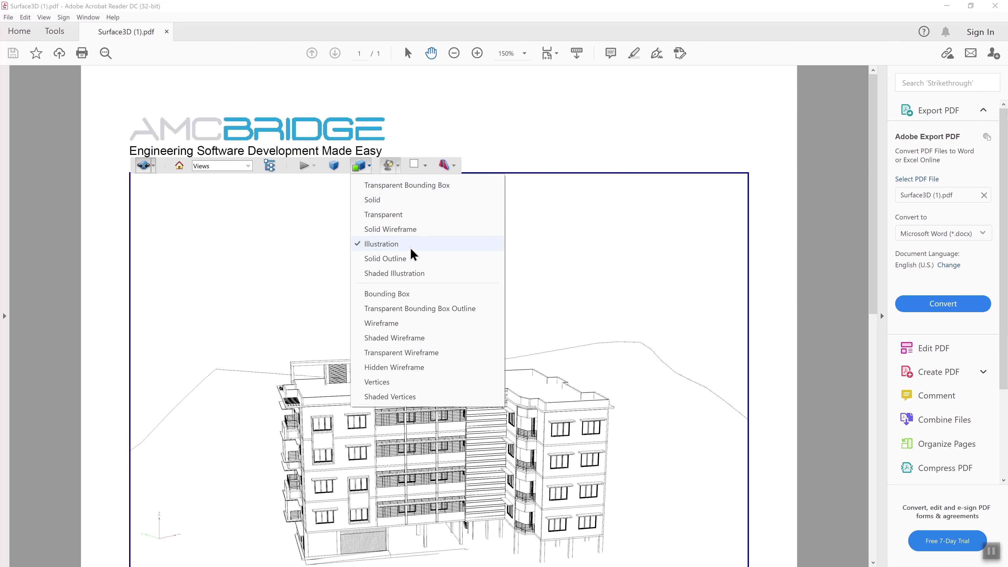
pyautogui.click(419, 265)
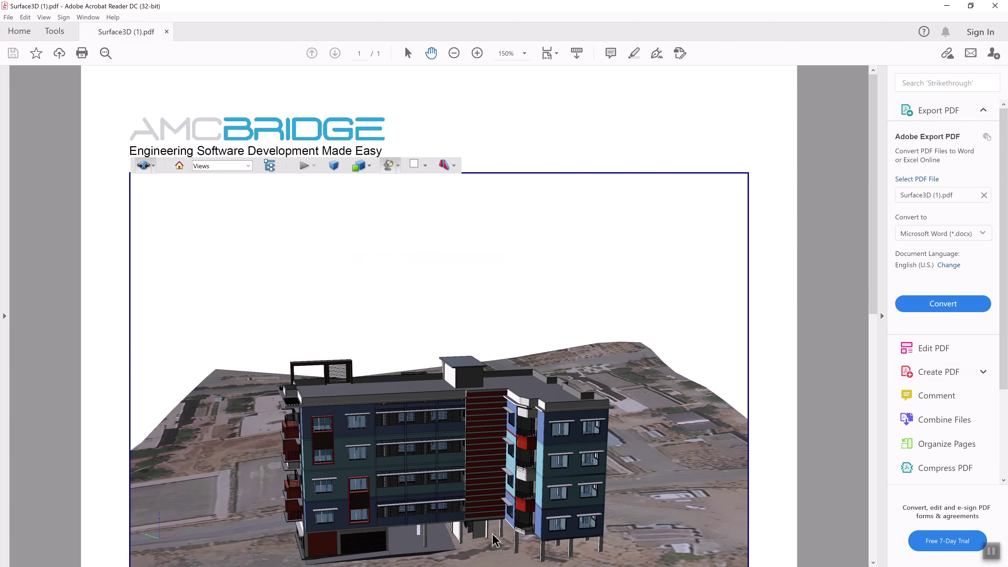
pyautogui.moveTo(511, 542); pyautogui.dragTo(487, 485)
pyautogui.scroll(3, 487, 485)
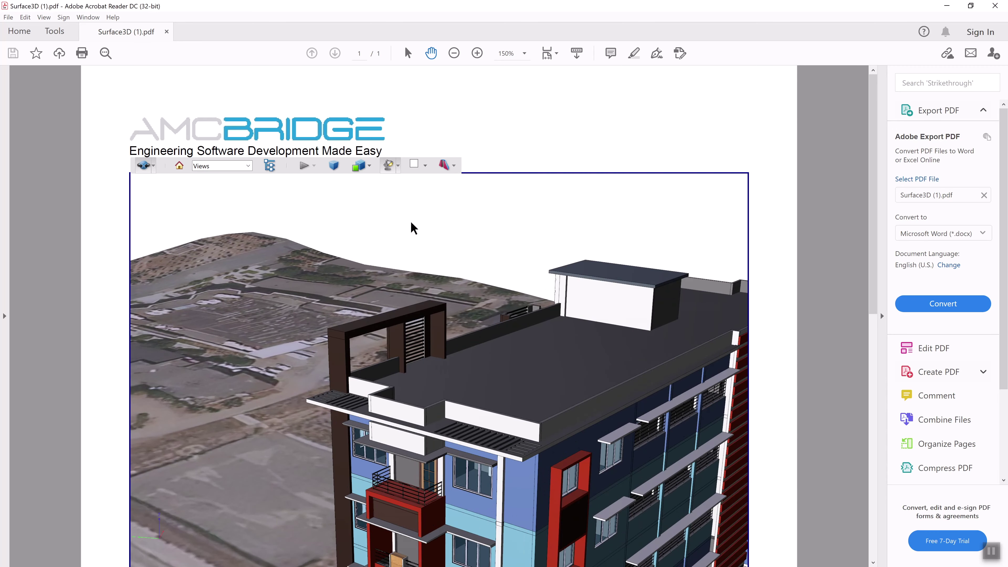
# Try Shaded Illustration and Hidden Wireframe renders, then return to the solid textured render.
pyautogui.click(370, 166)
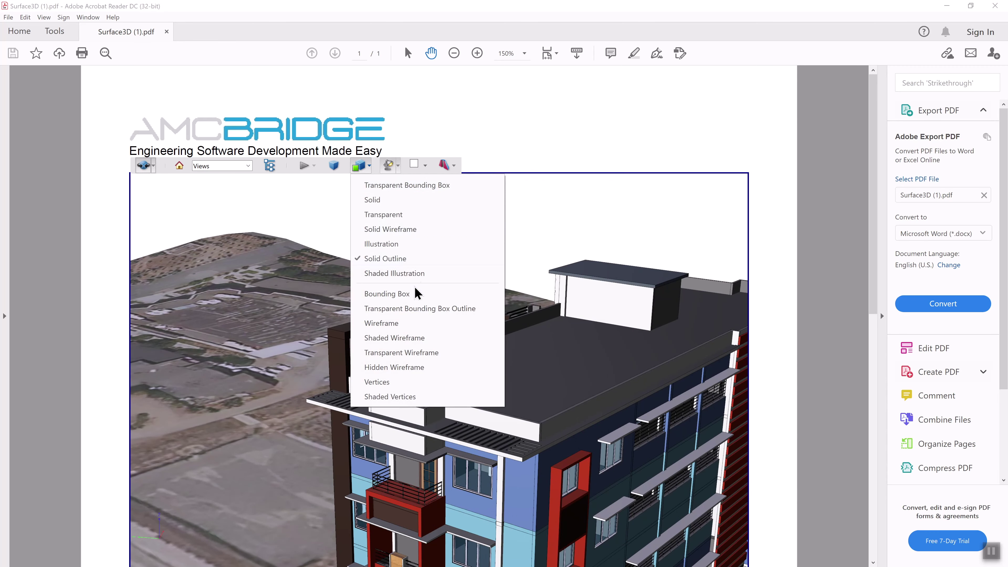
pyautogui.click(404, 273)
pyautogui.scroll(-3, 555, 424)
pyautogui.scroll(3, 567, 429)
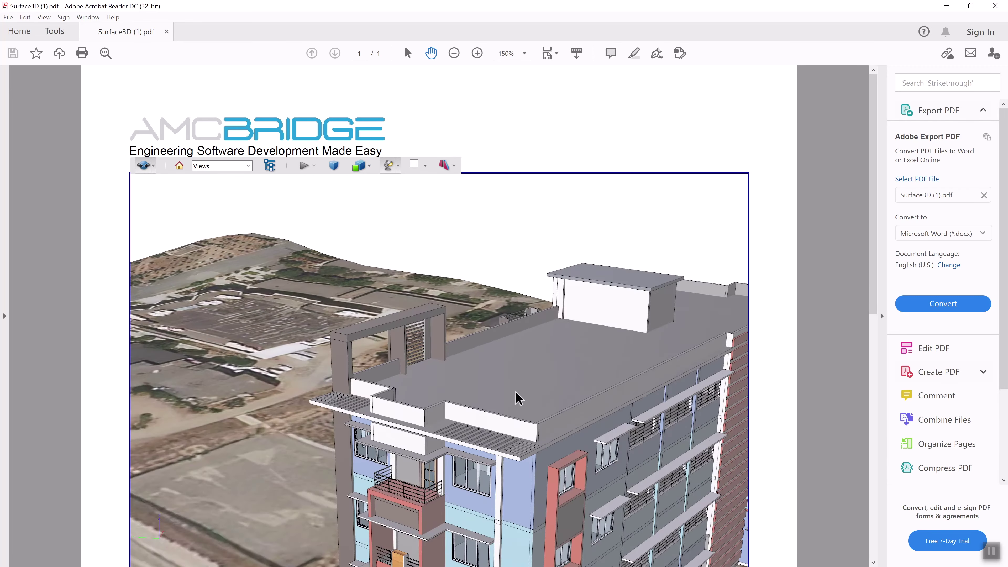
pyautogui.click(370, 165)
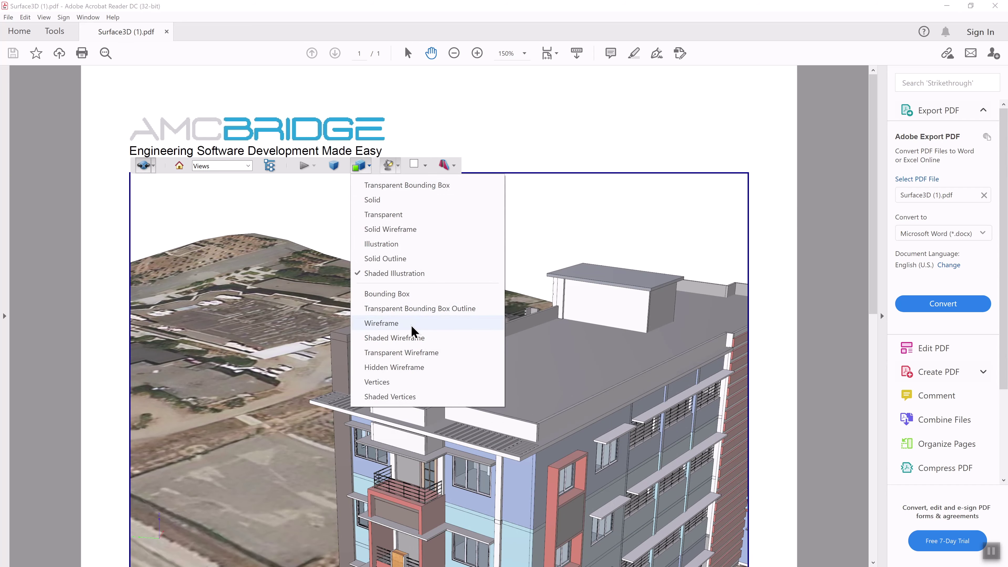
pyautogui.click(431, 367)
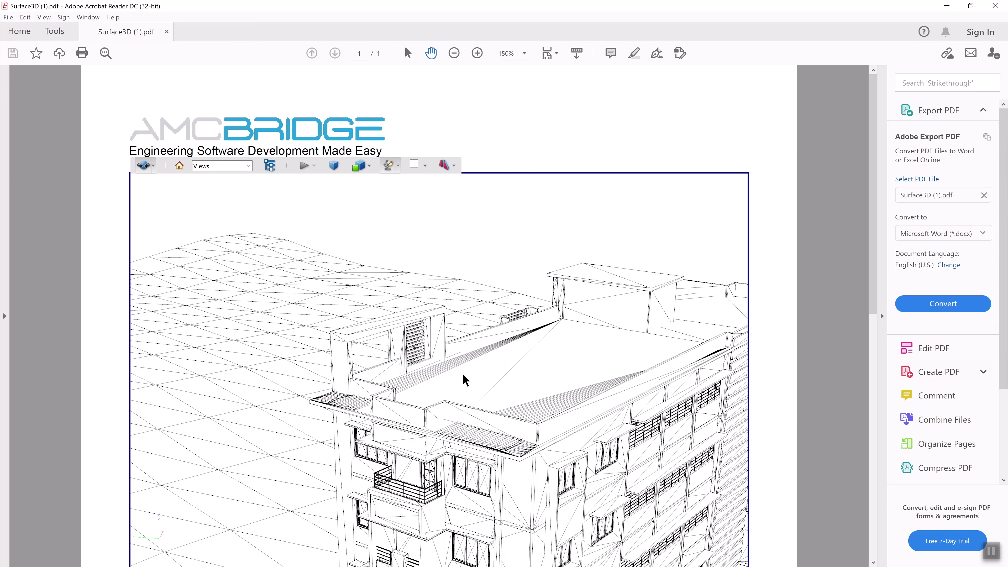
pyautogui.scroll(-3, 465, 393)
pyautogui.scroll(2, 496, 437)
pyautogui.scroll(1, 520, 468)
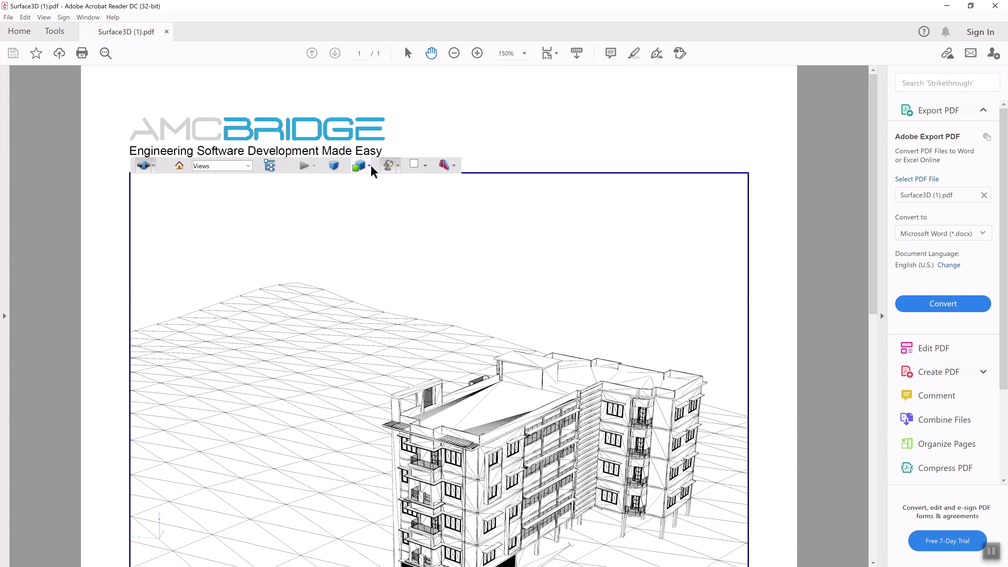
pyautogui.click(369, 166)
pyautogui.click(376, 199)
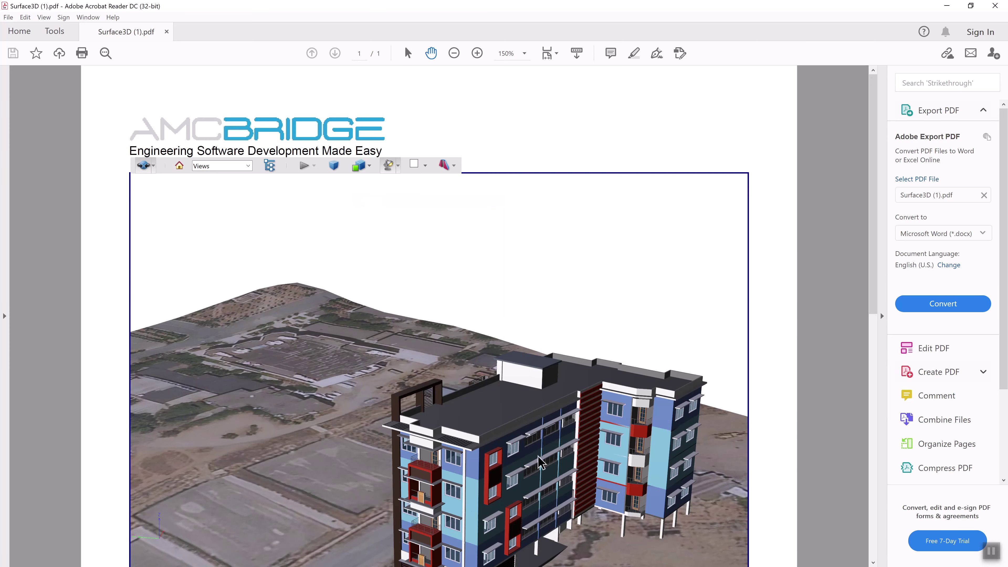
# Switch to orthographic projection, then orbit and zoom out to show the full terrain around the building.
pyautogui.moveTo(484, 448); pyautogui.dragTo(351, 247)
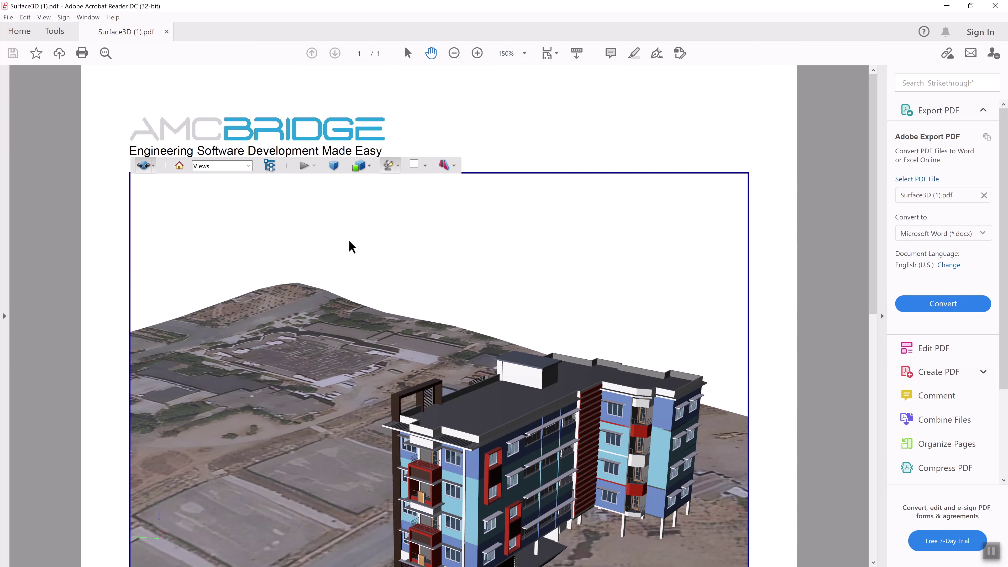
pyautogui.click(334, 174)
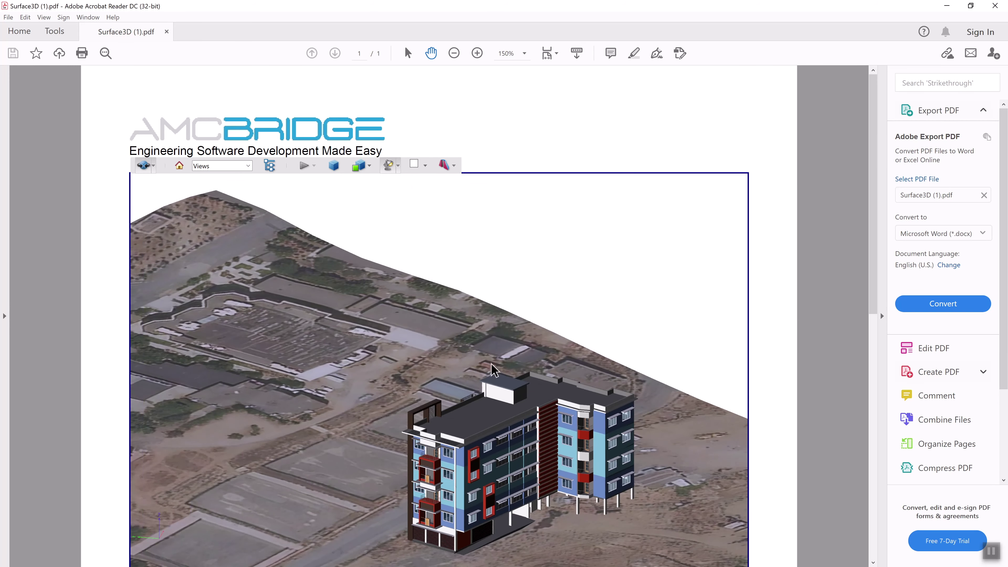
pyautogui.moveTo(495, 367)
pyautogui.mouseDown()
pyautogui.moveTo(496, 431)
pyautogui.moveTo(554, 430)
pyautogui.mouseUp()
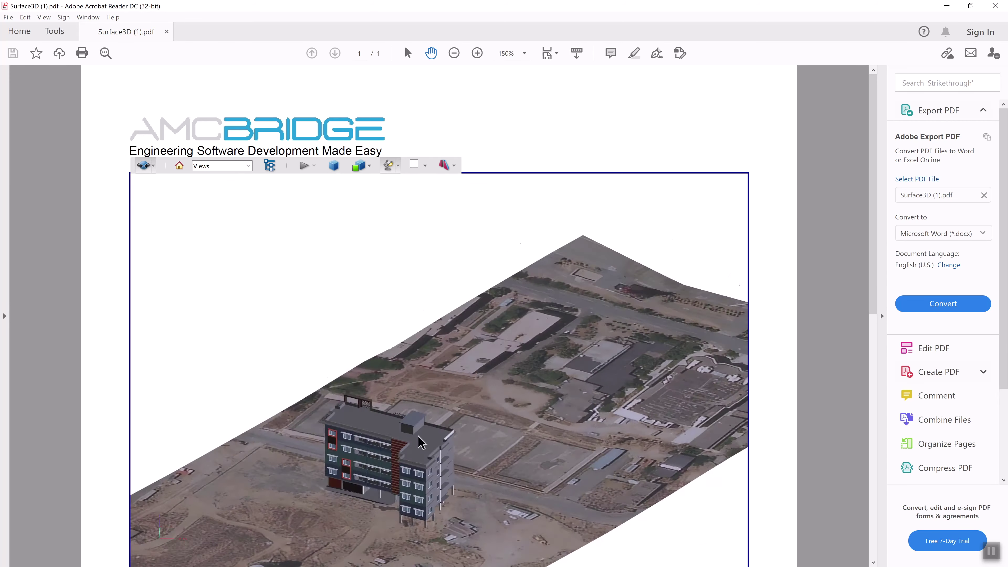
pyautogui.moveTo(410, 463)
pyautogui.mouseDown()
pyautogui.moveTo(639, 432)
pyautogui.moveTo(631, 435)
pyautogui.mouseUp()
pyautogui.moveTo(570, 492); pyautogui.dragTo(571, 516)
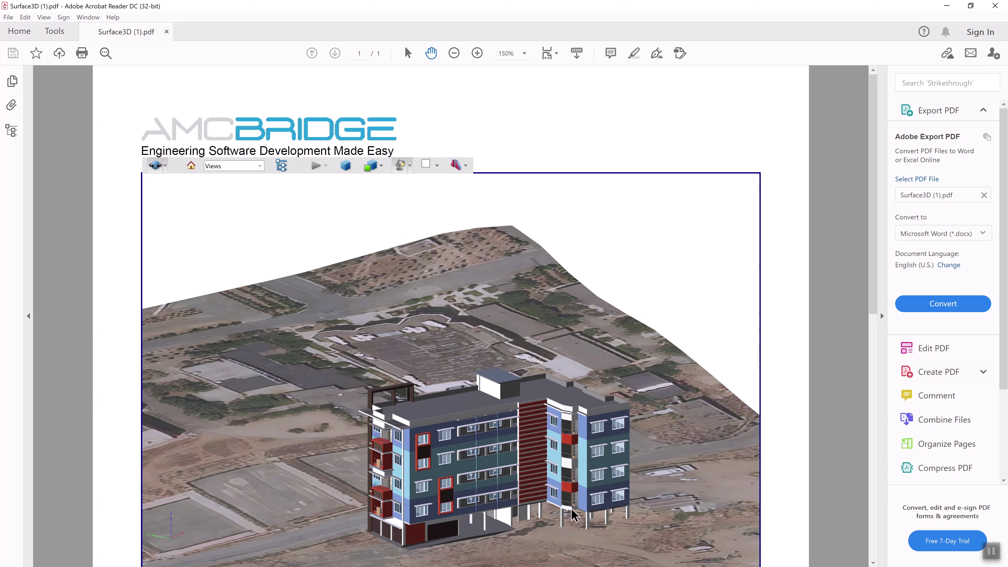
pyautogui.scroll(-3, 603, 491)
pyautogui.scroll(-3, 516, 500)
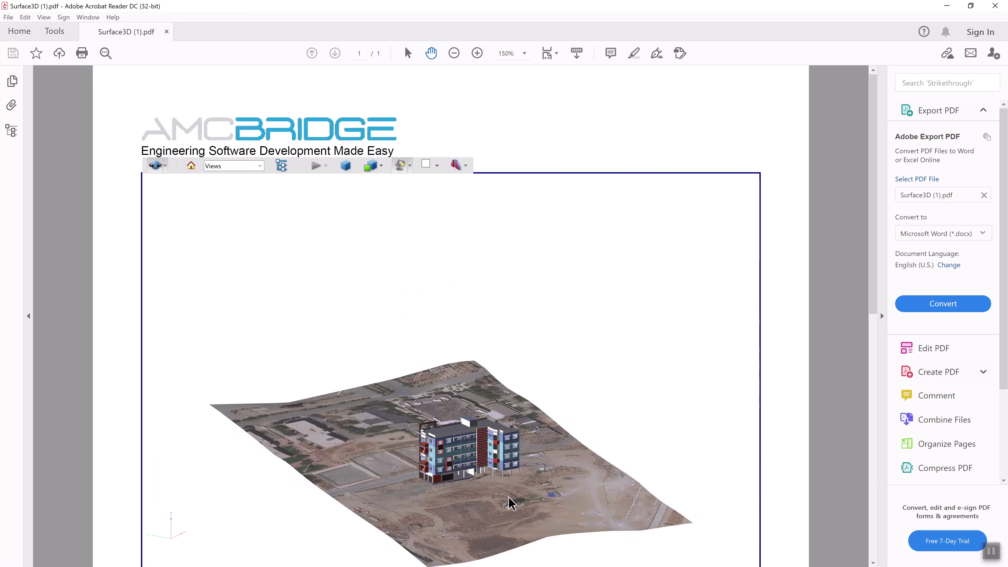